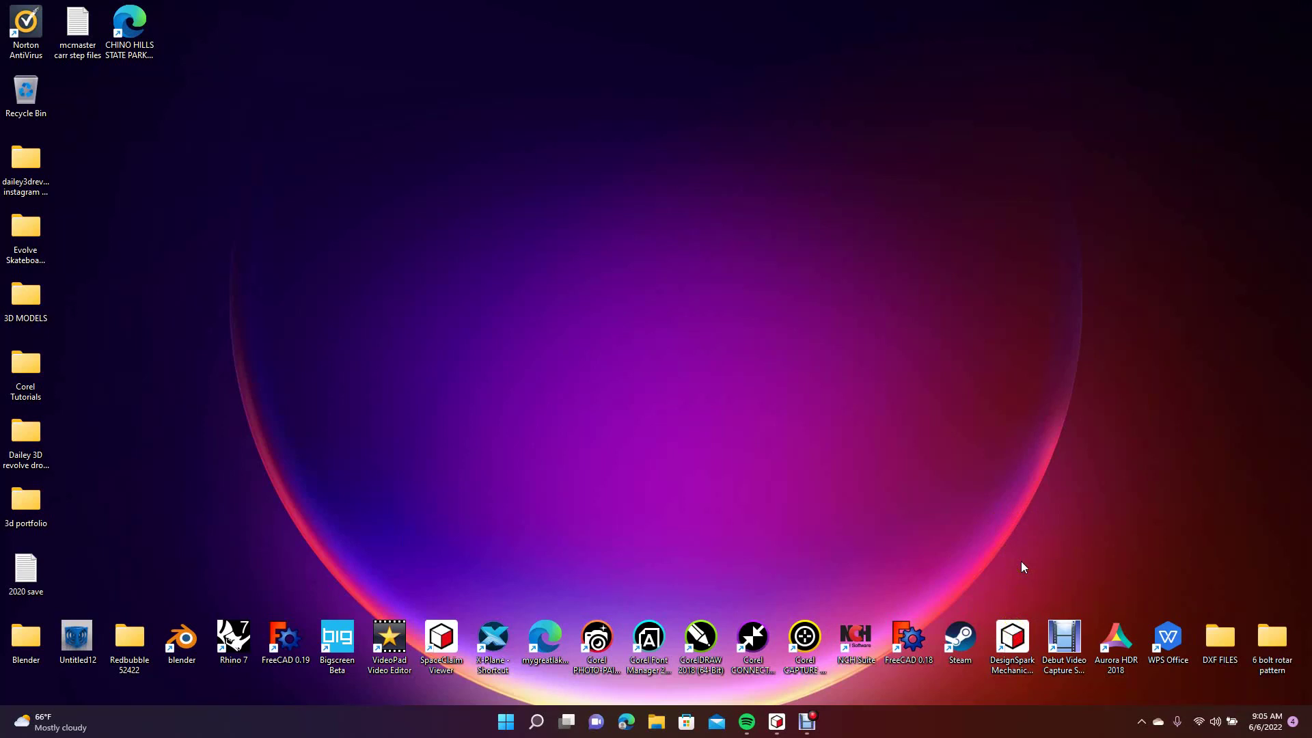
Launch DesignSpark Mechanical and create a new empty design document.
left_click(1012, 642)
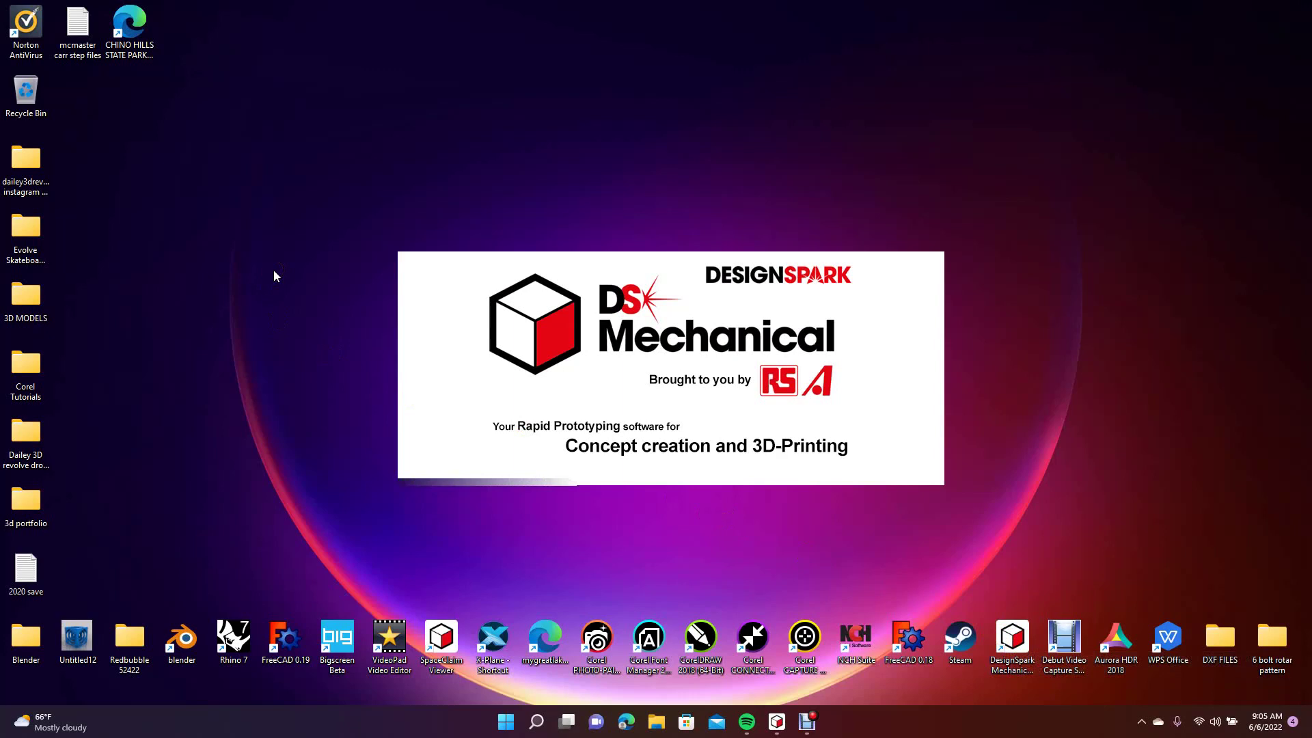
left_click(329, 322)
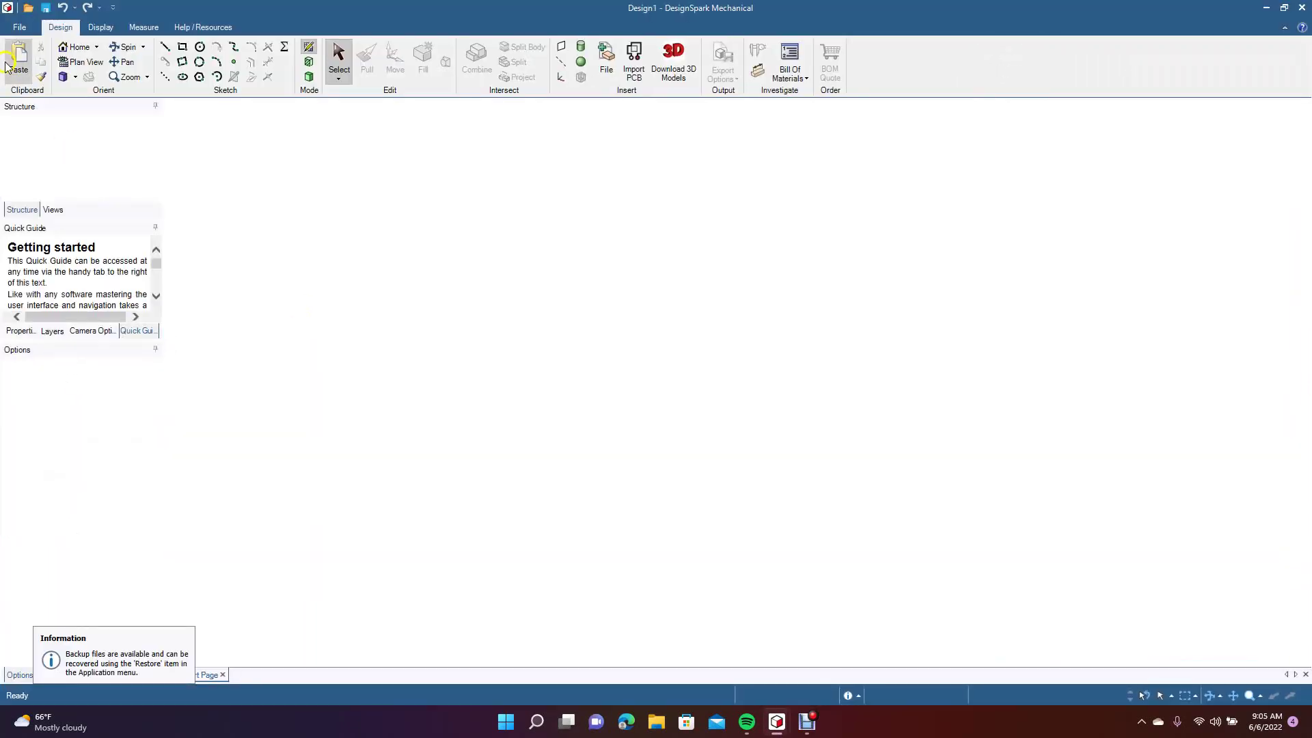
left_click(19, 29)
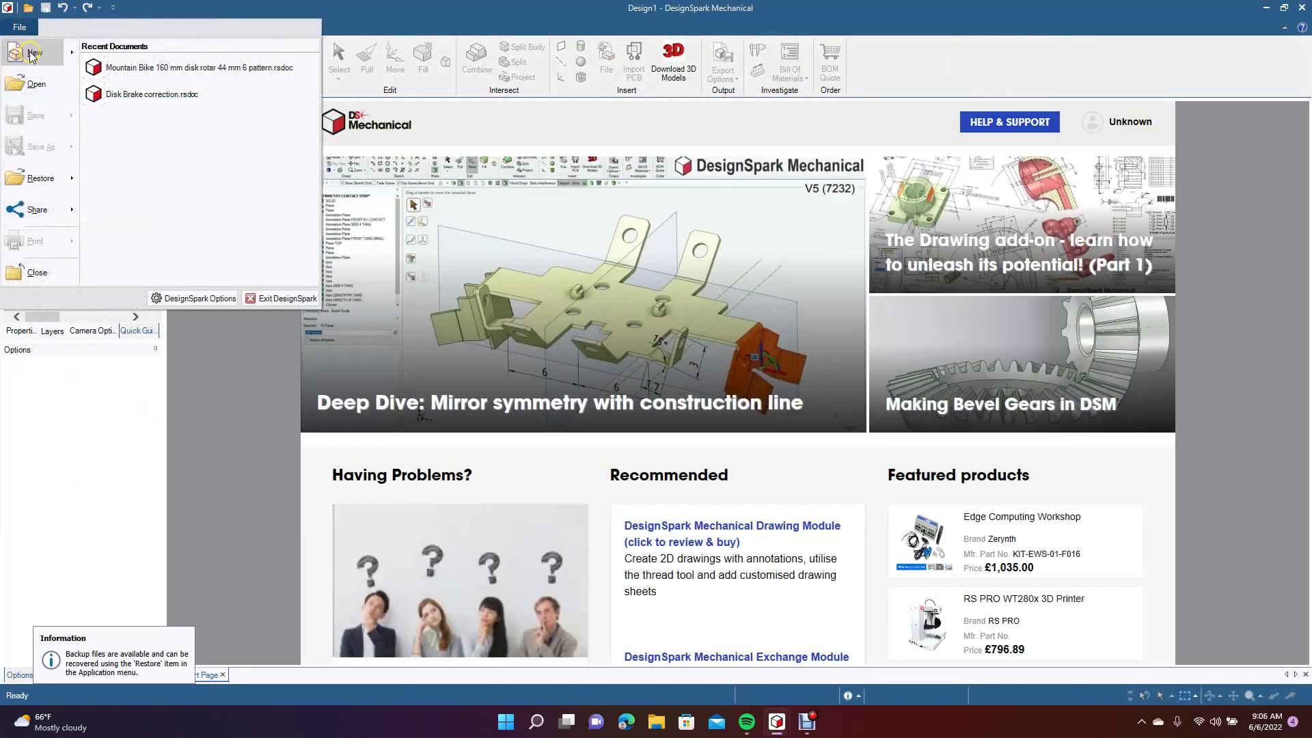
mouse_move(31, 56)
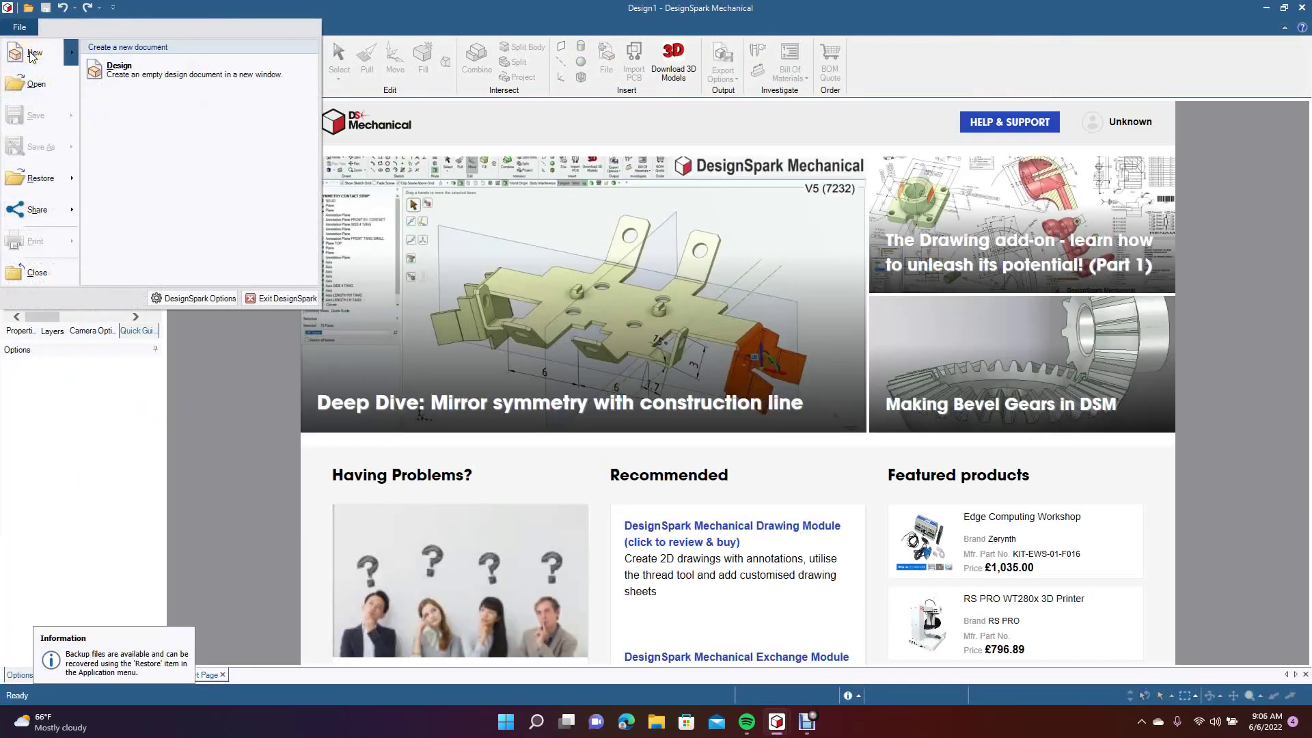
left_click(123, 69)
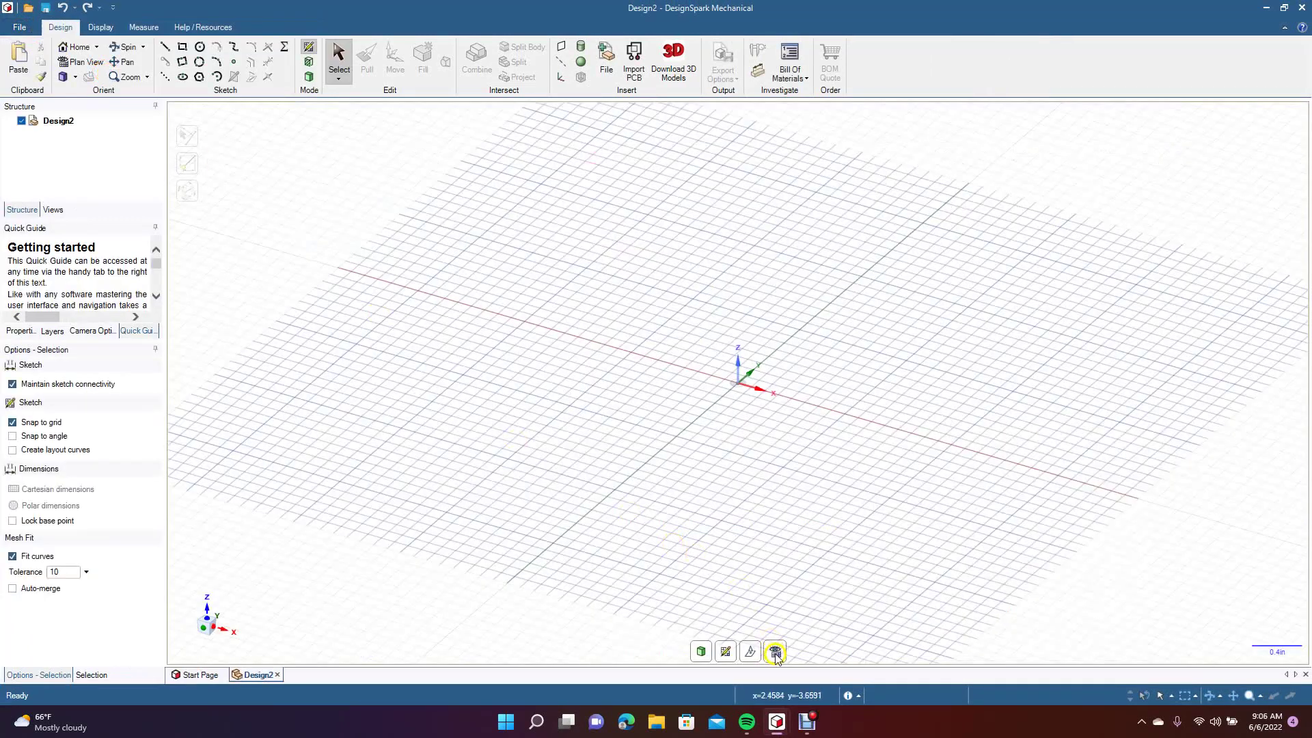
Switch to plan view and sketch a 1.5 in diameter circle centred on the origin.
left_click(775, 652)
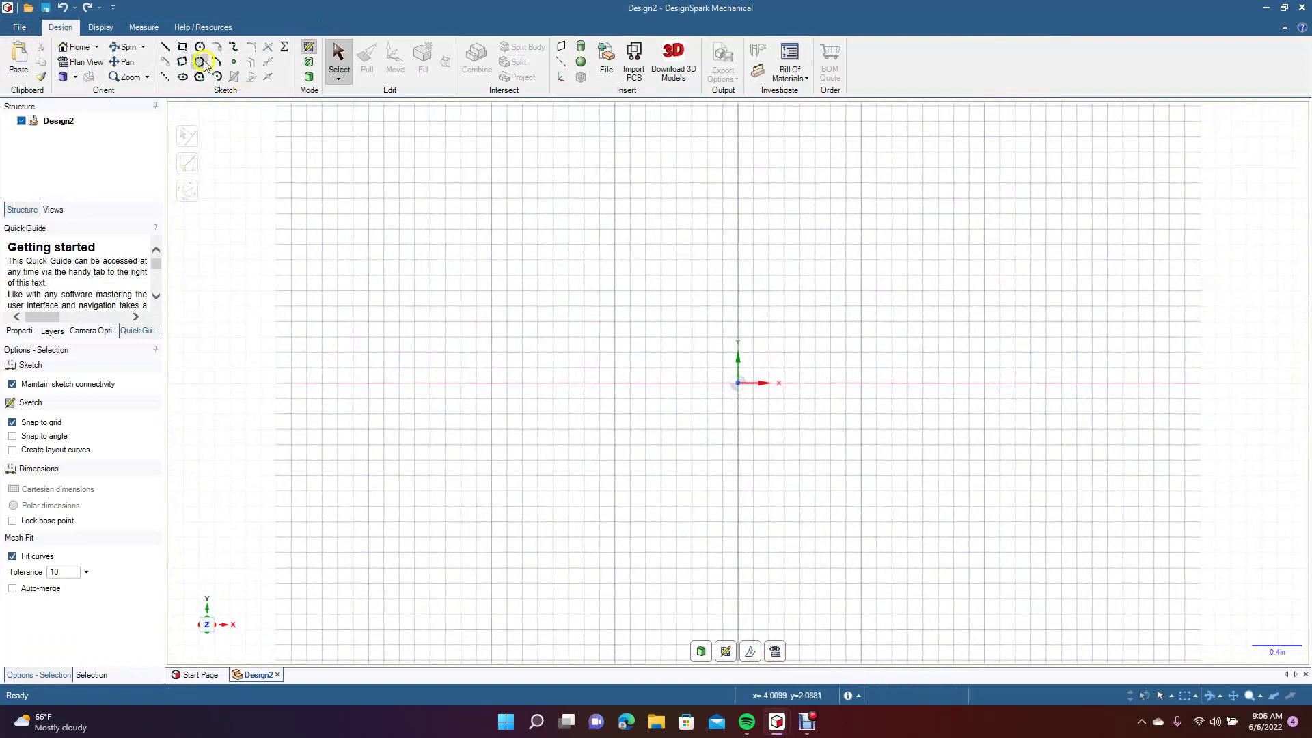
left_click(199, 48)
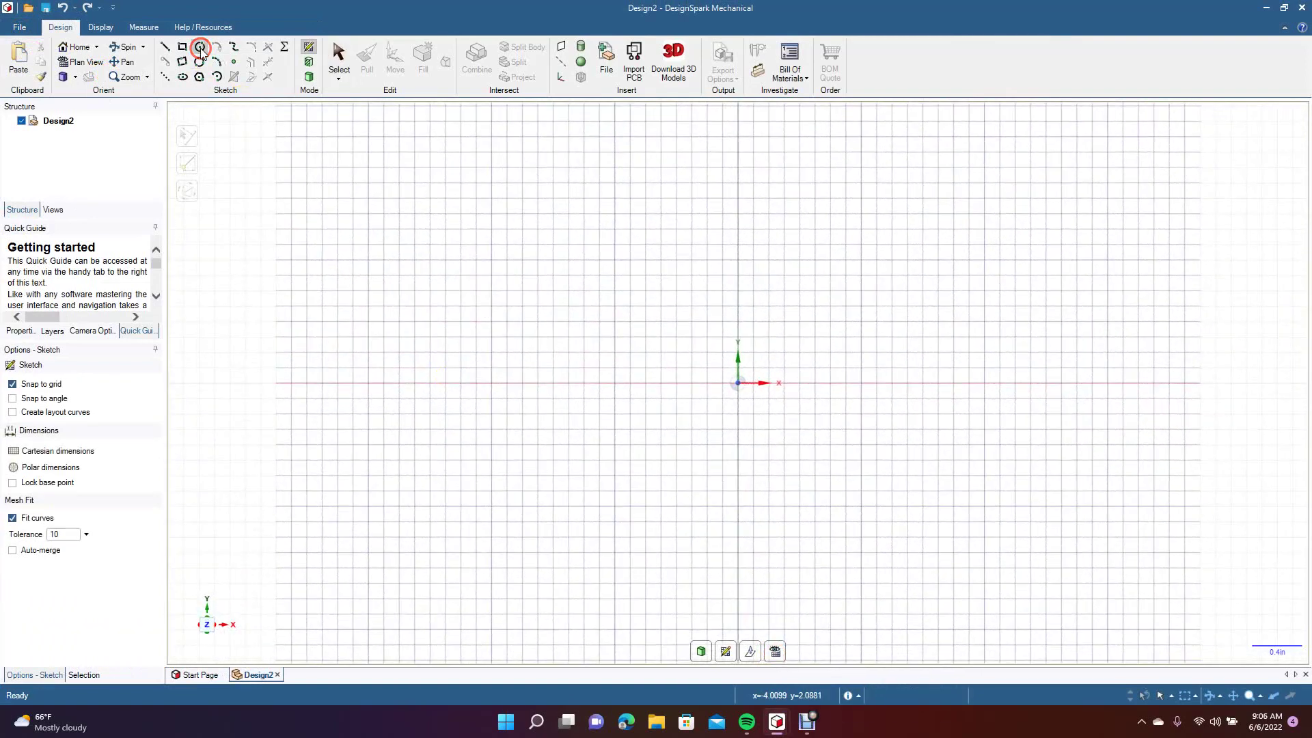
left_click(738, 384)
type("1.5")
key("Return")
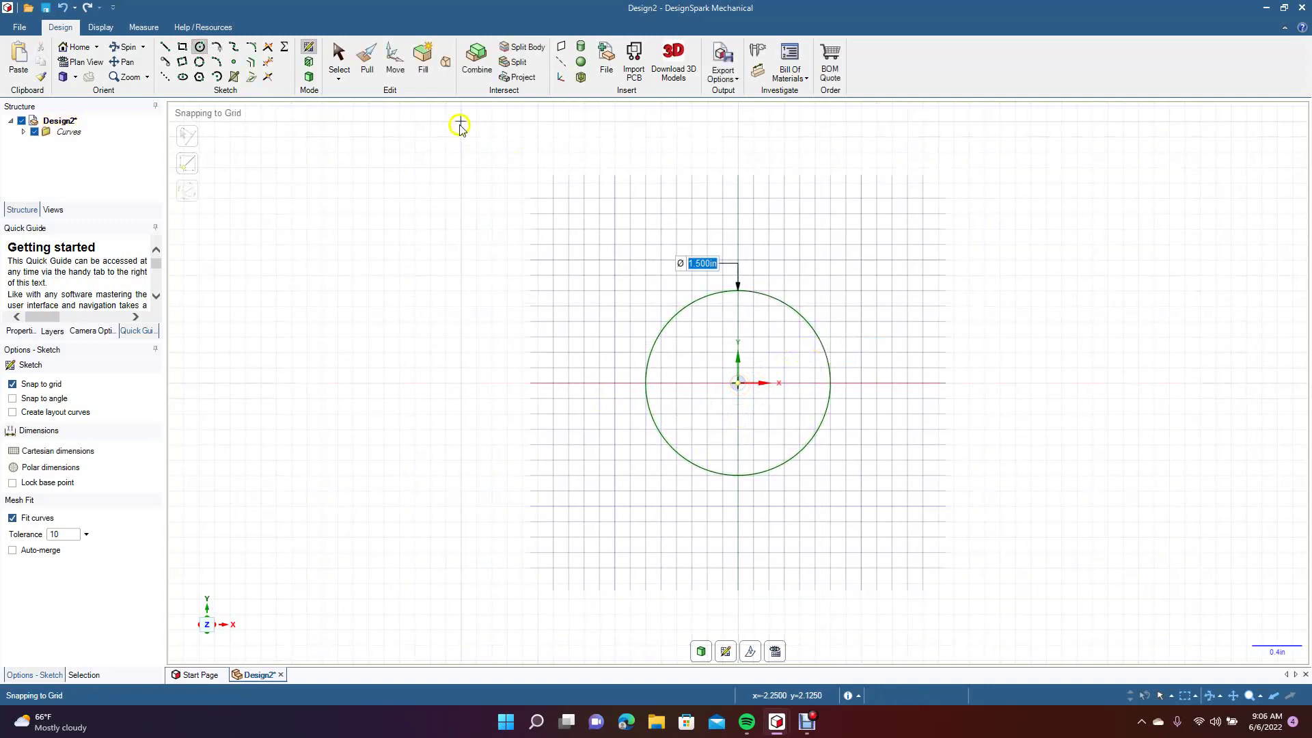
left_click(336, 56)
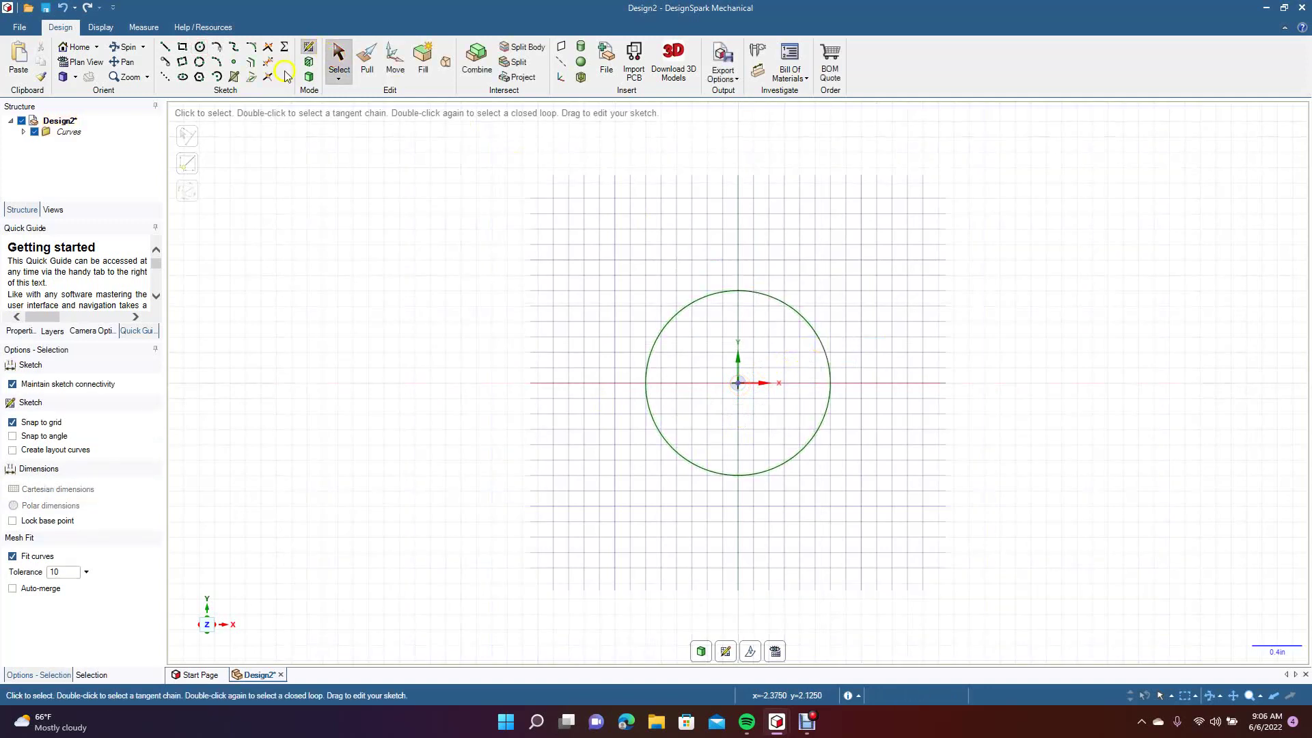
Sketch a 0.35 in diameter circle centred on the vertical axis, 1.25 in above the origin.
left_click(200, 46)
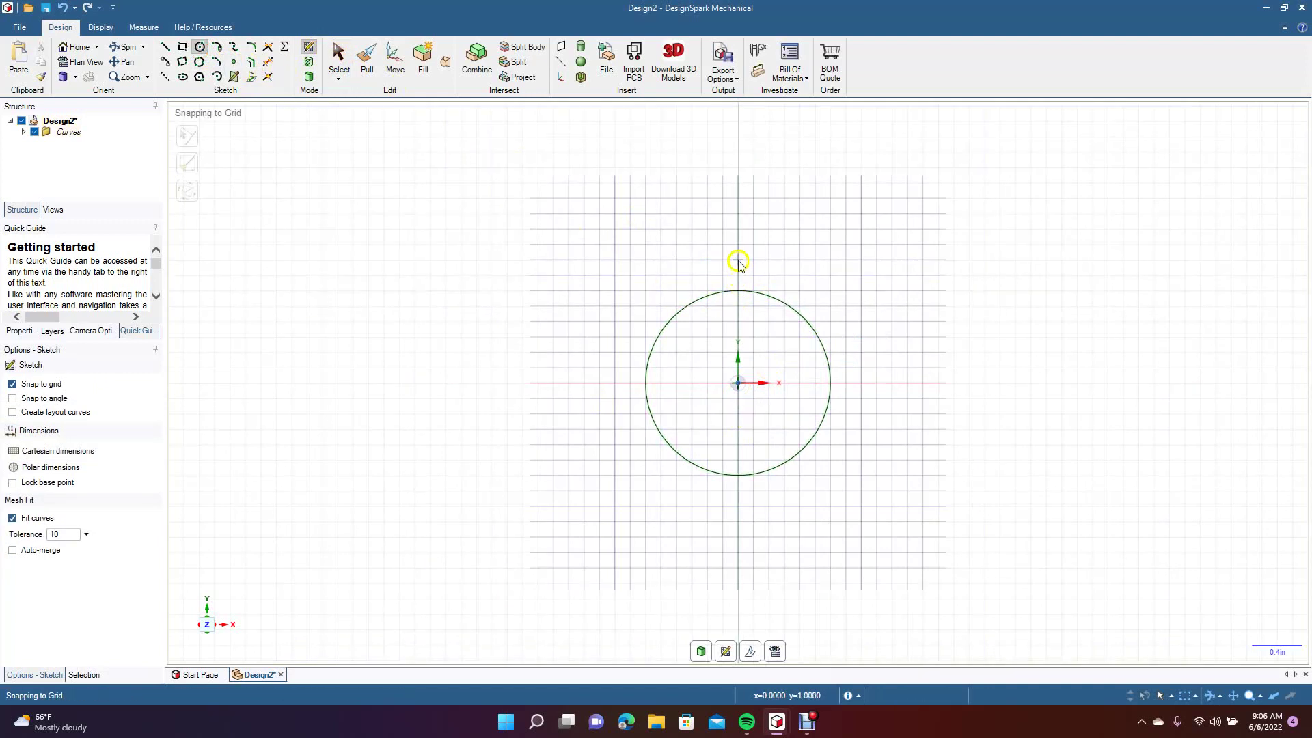
left_click(738, 229)
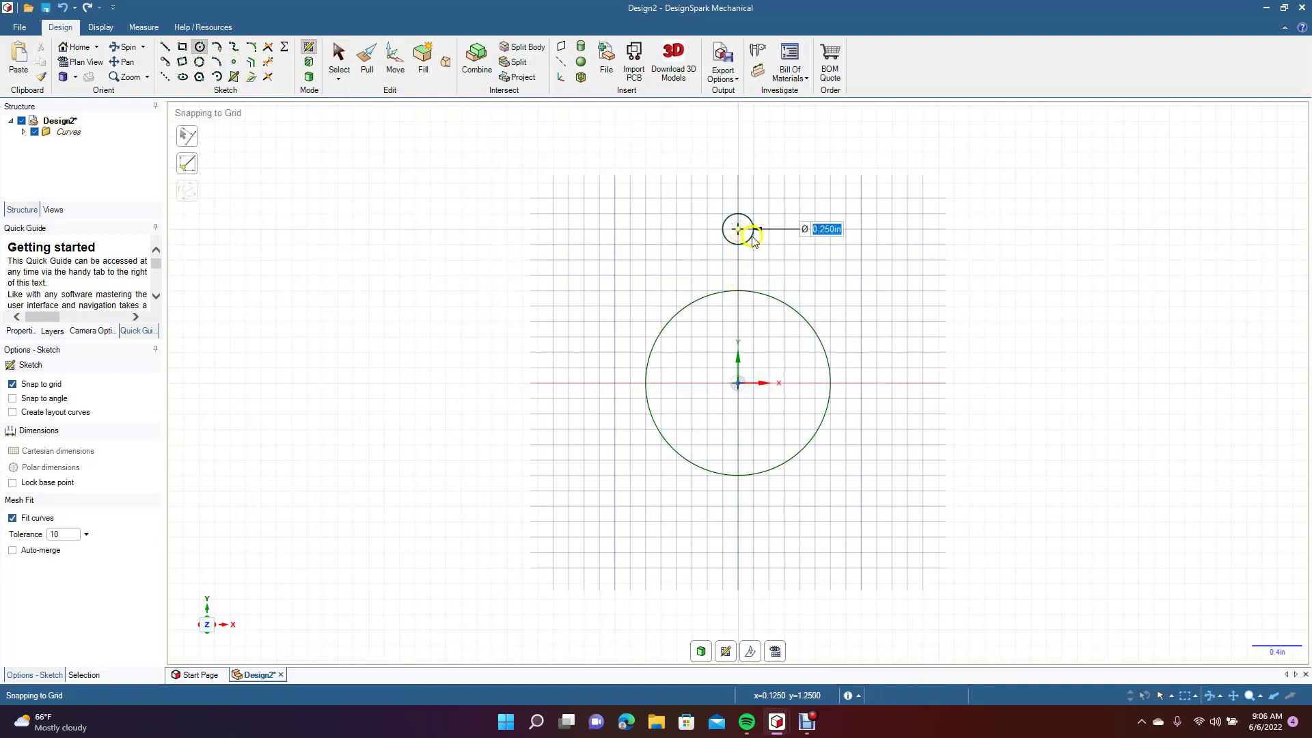
key("BackSpace")
type(".35")
key("Return")
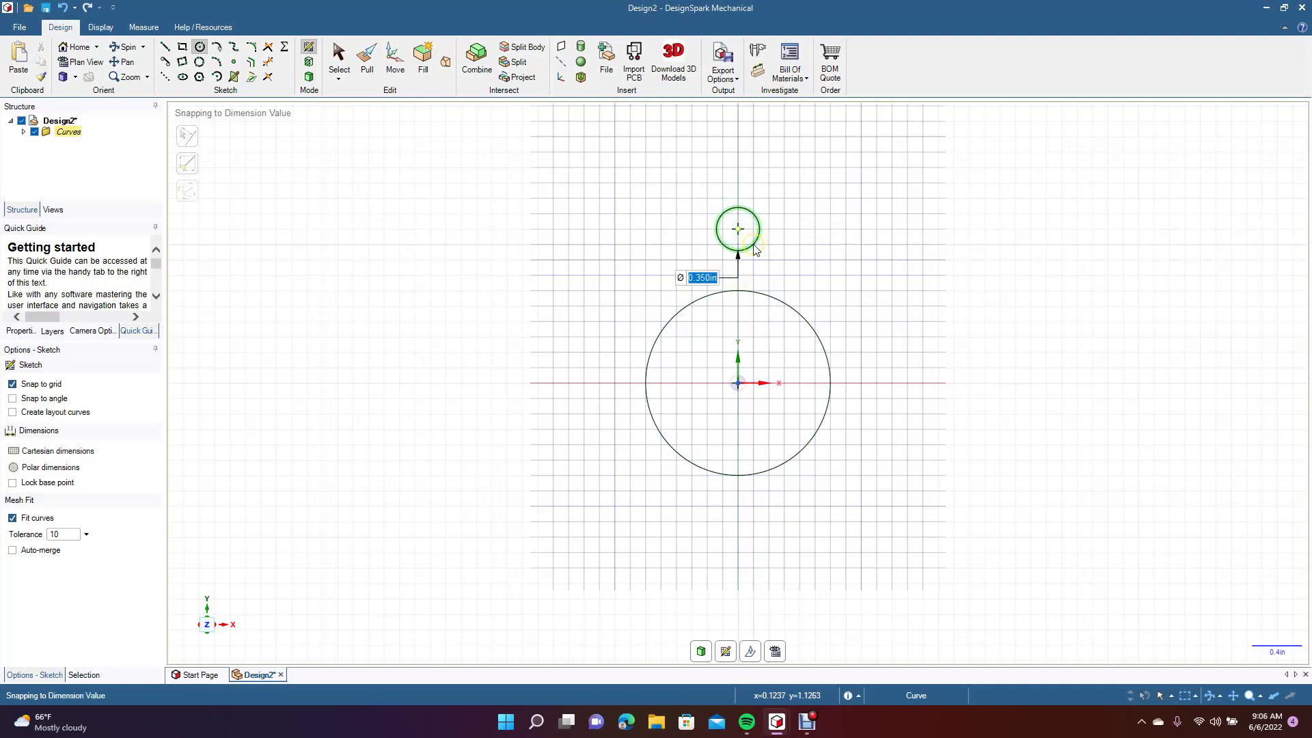
left_click(336, 59)
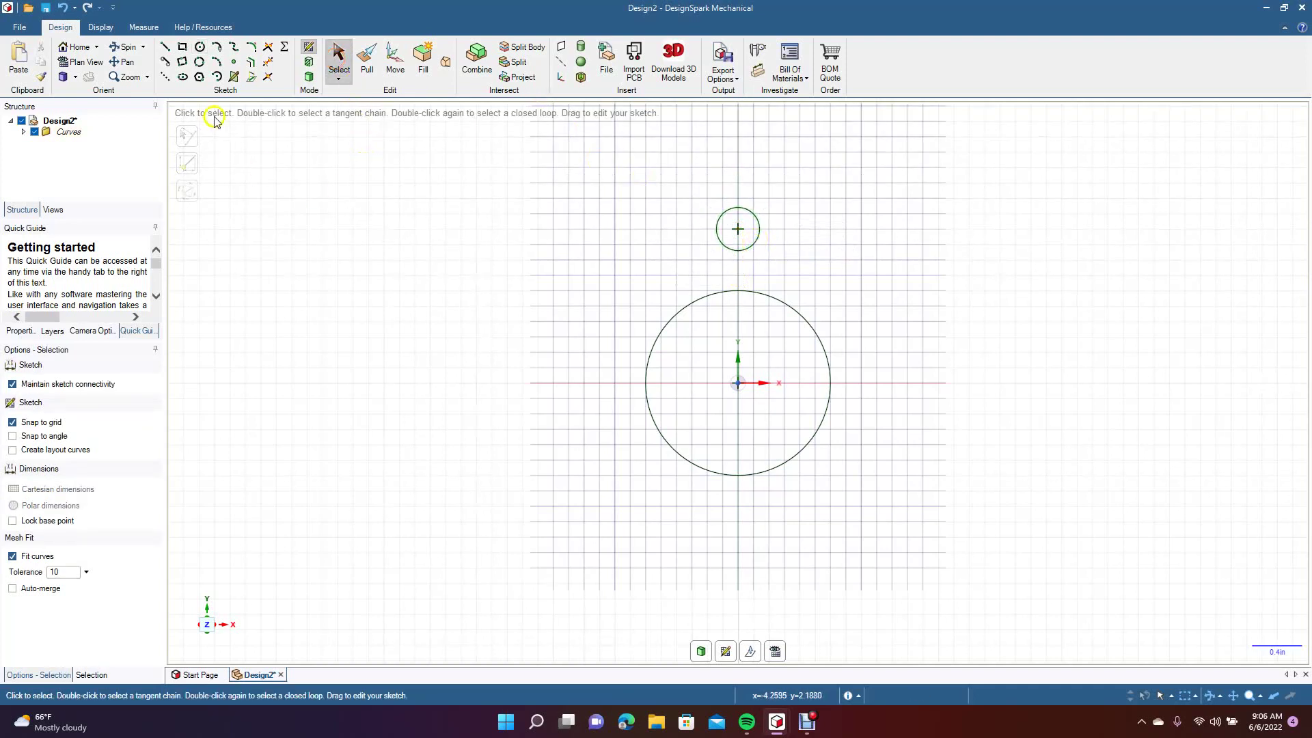
left_click(165, 63)
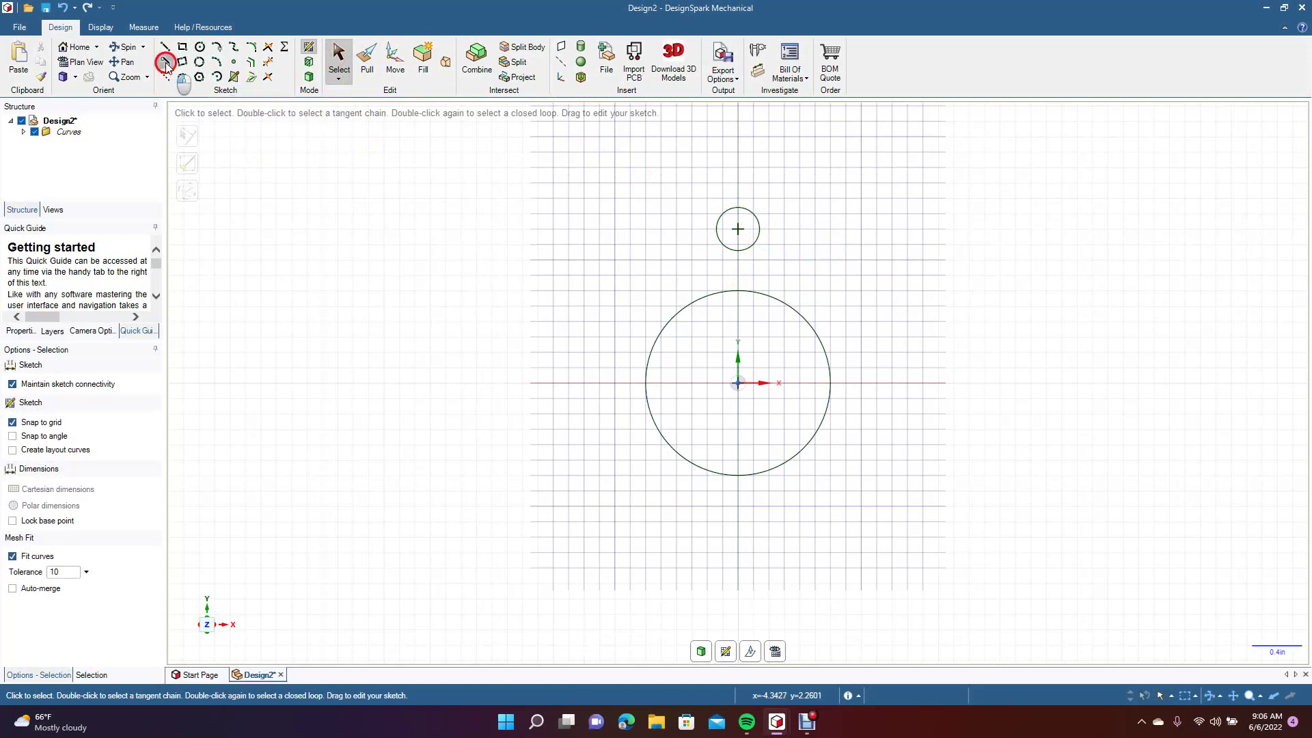
left_click(715, 228)
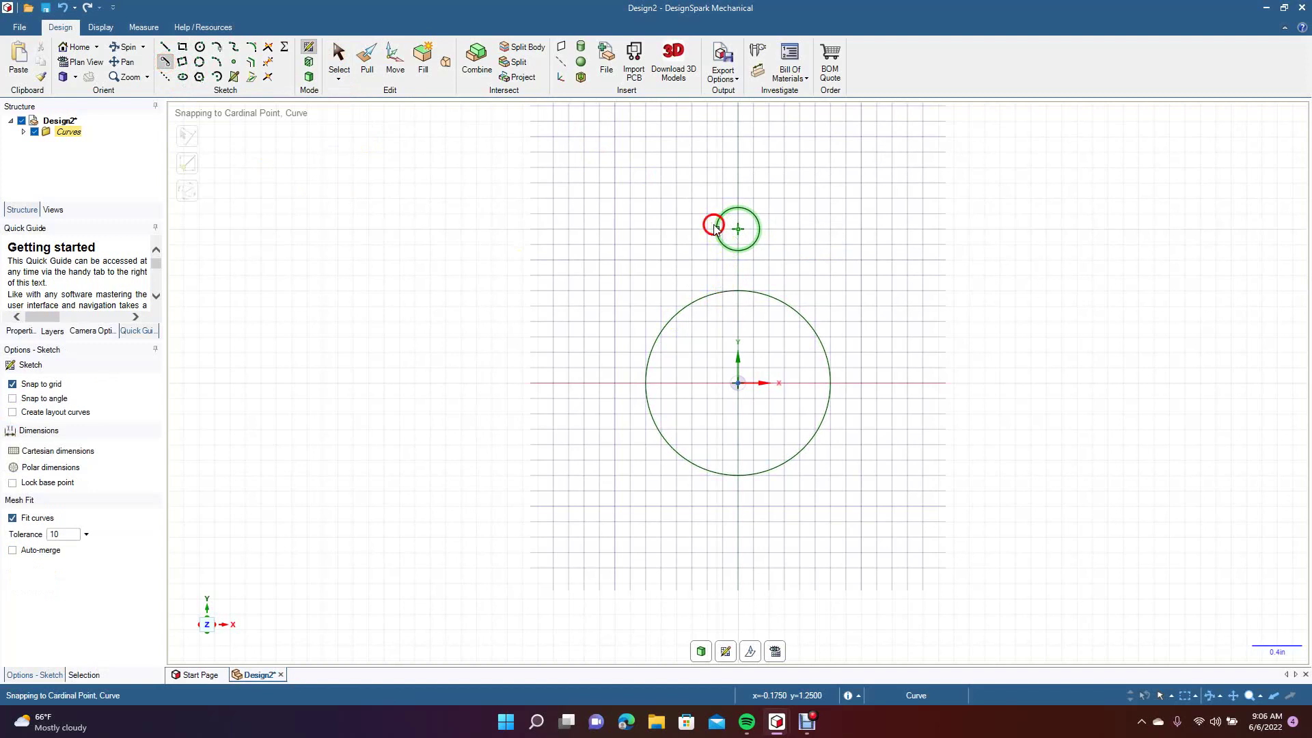
left_click(693, 302)
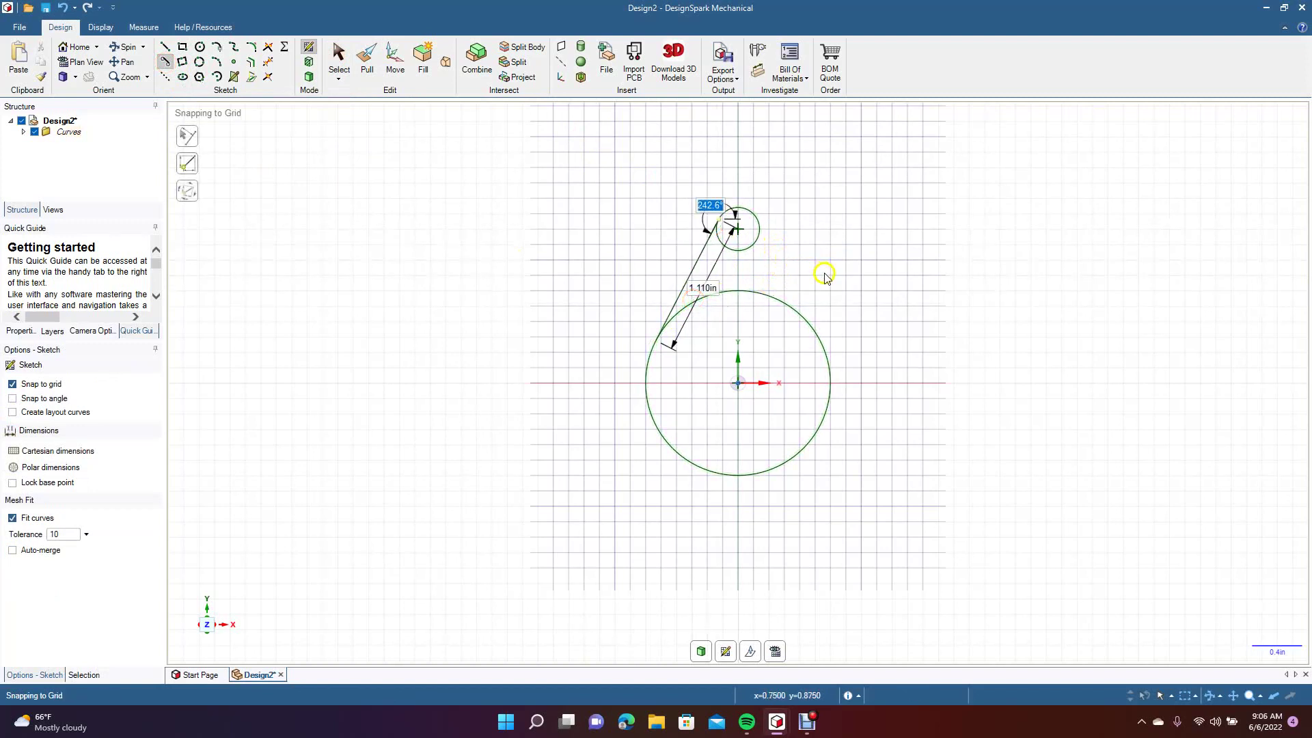
key("ctrl+z")
Draw a vertical line about 0.75 in long downward from the small circle's centre and set it as the mirror line.
left_click(155, 47)
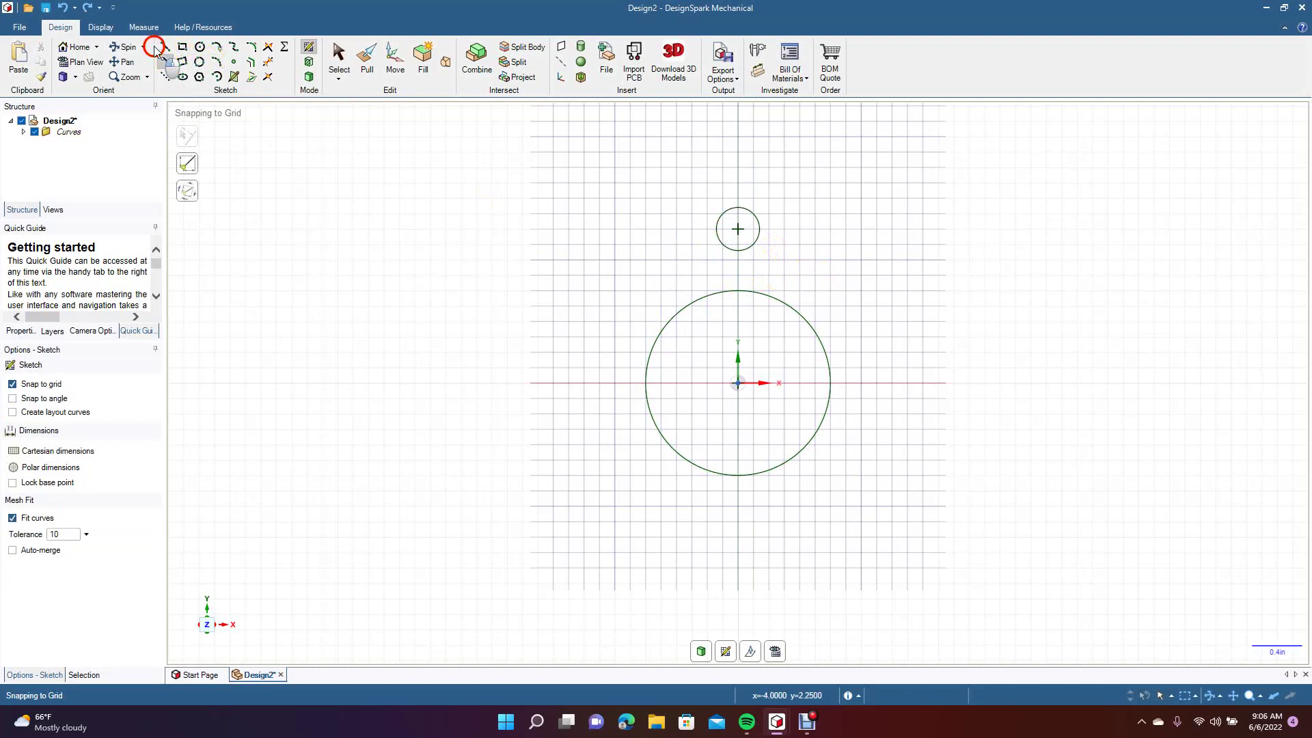
left_click(738, 229)
left_click(738, 321)
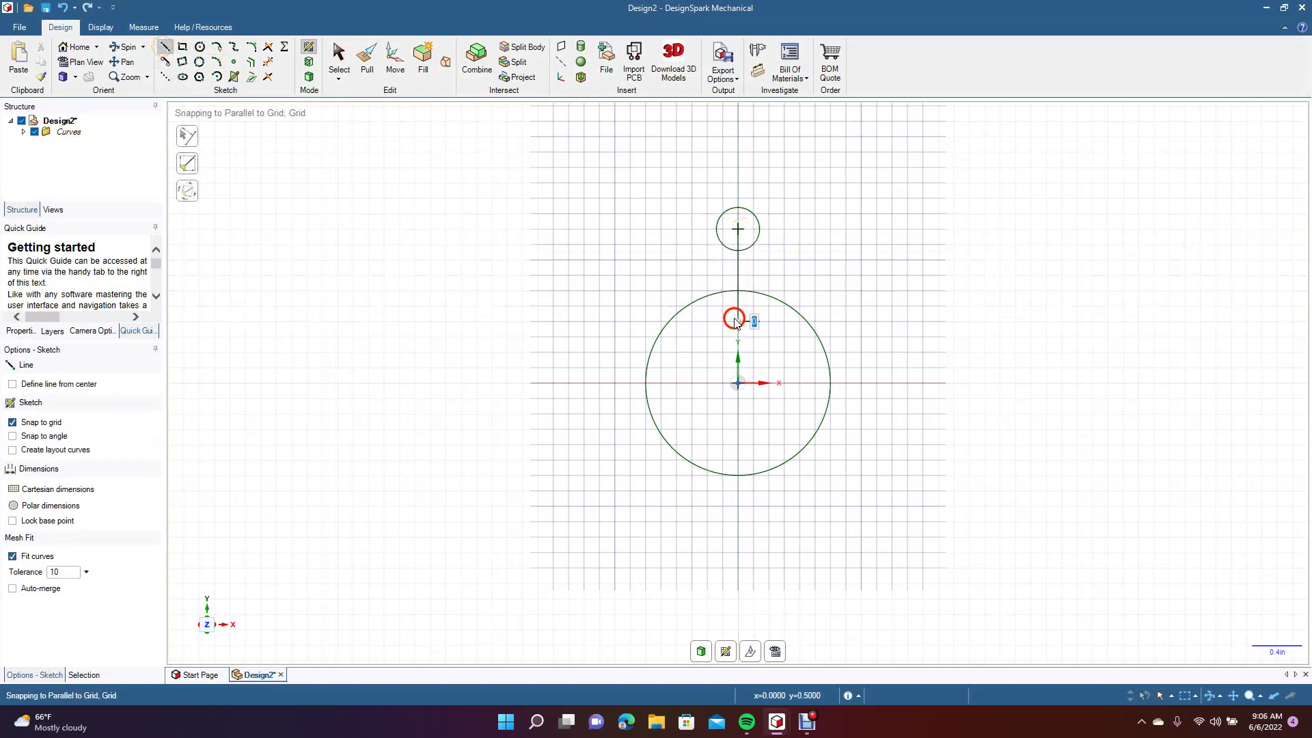
left_click(337, 65)
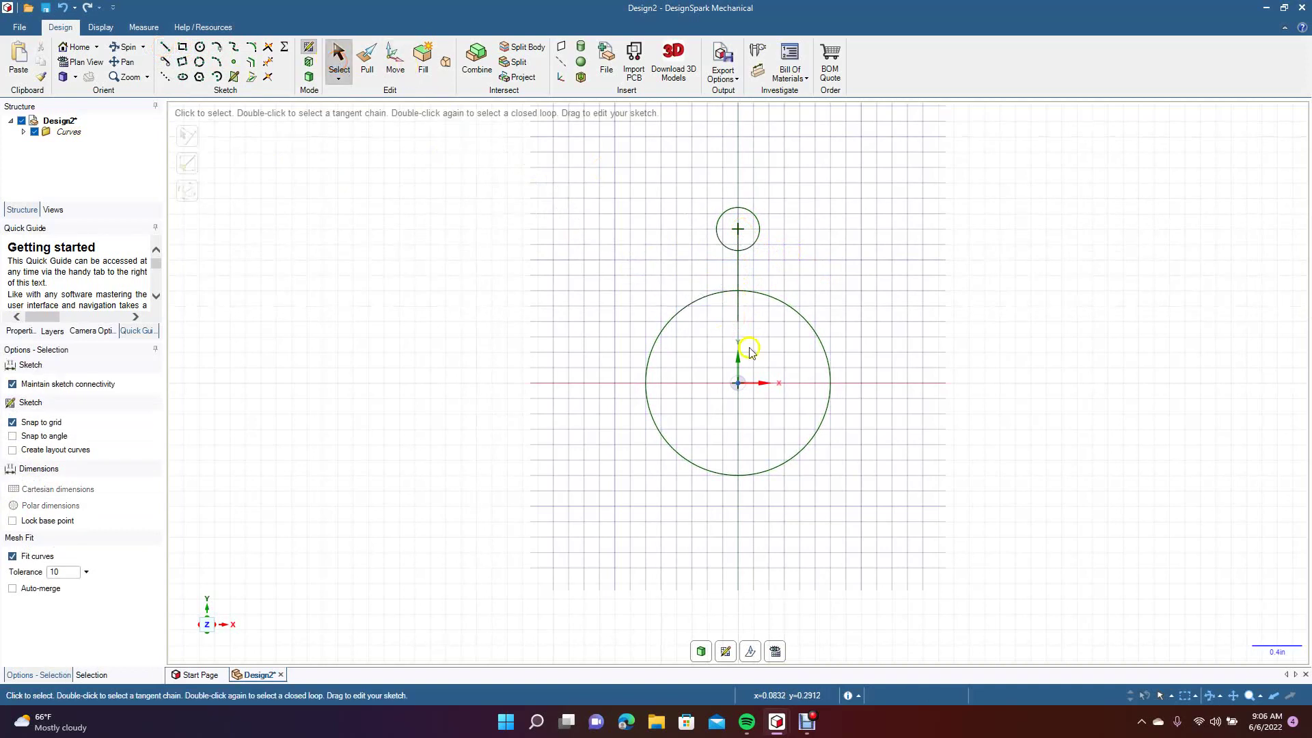
right_click(736, 279)
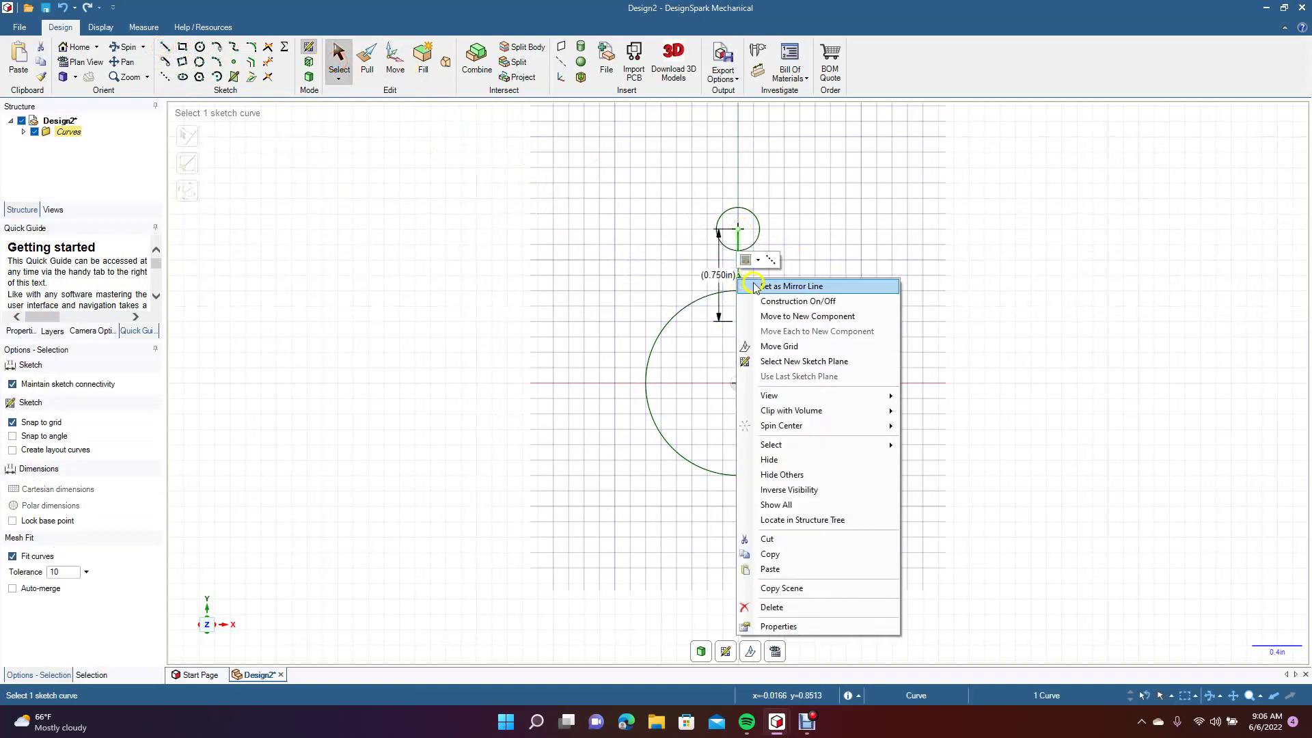
left_click(755, 283)
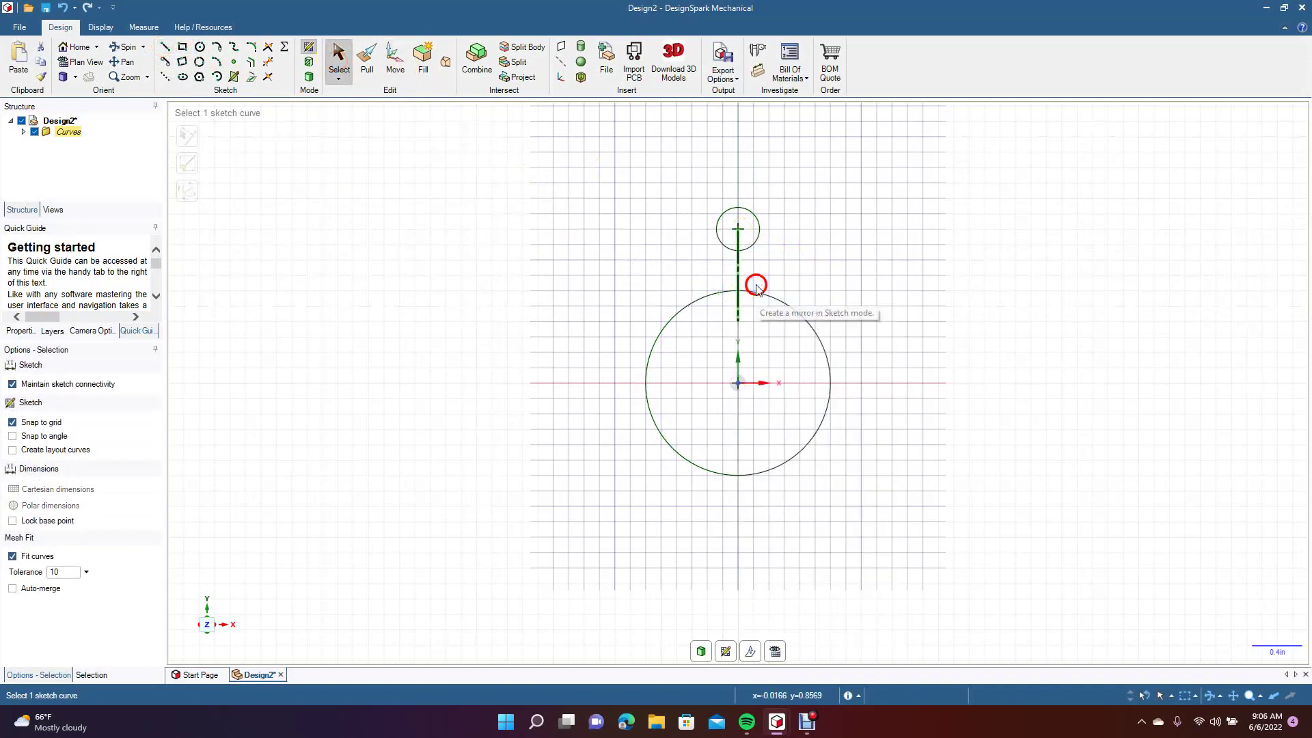
Draw a mirrored pair of 1 in tangent lines from the sides of the small circle down into the large circle.
left_click(165, 62)
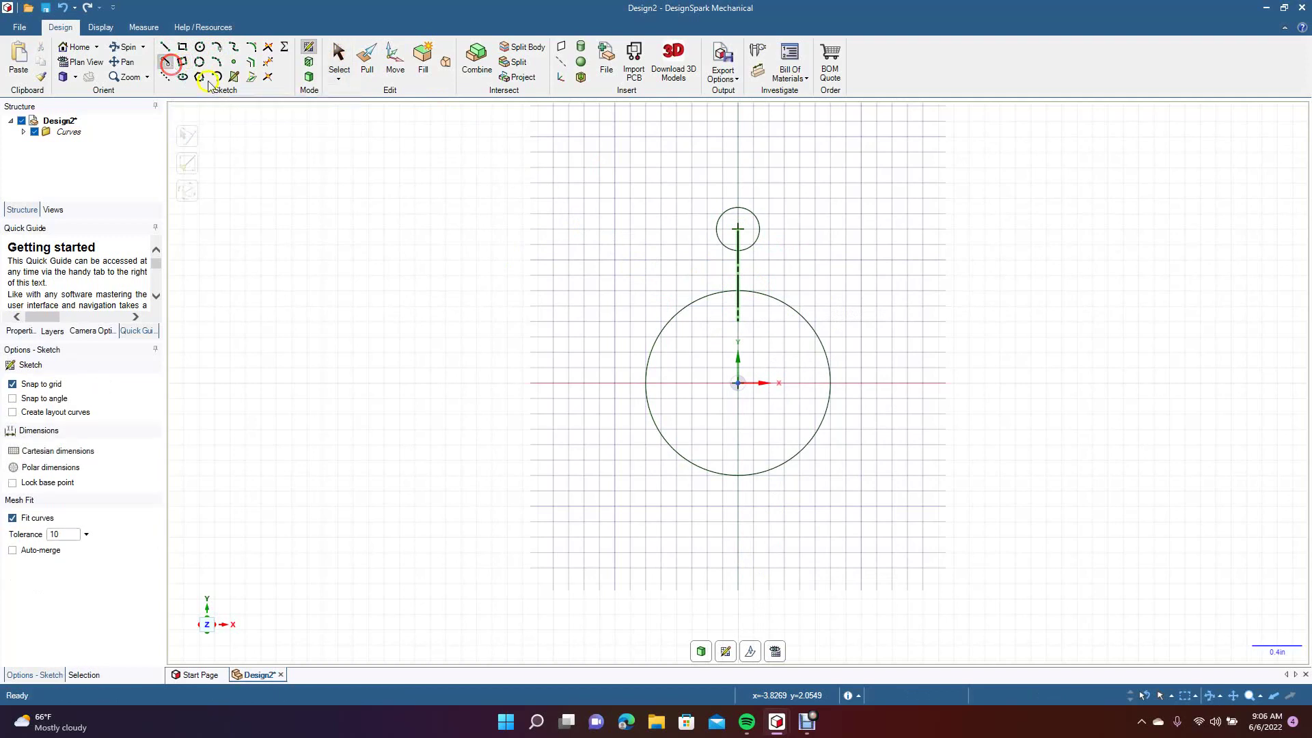
left_click(721, 222)
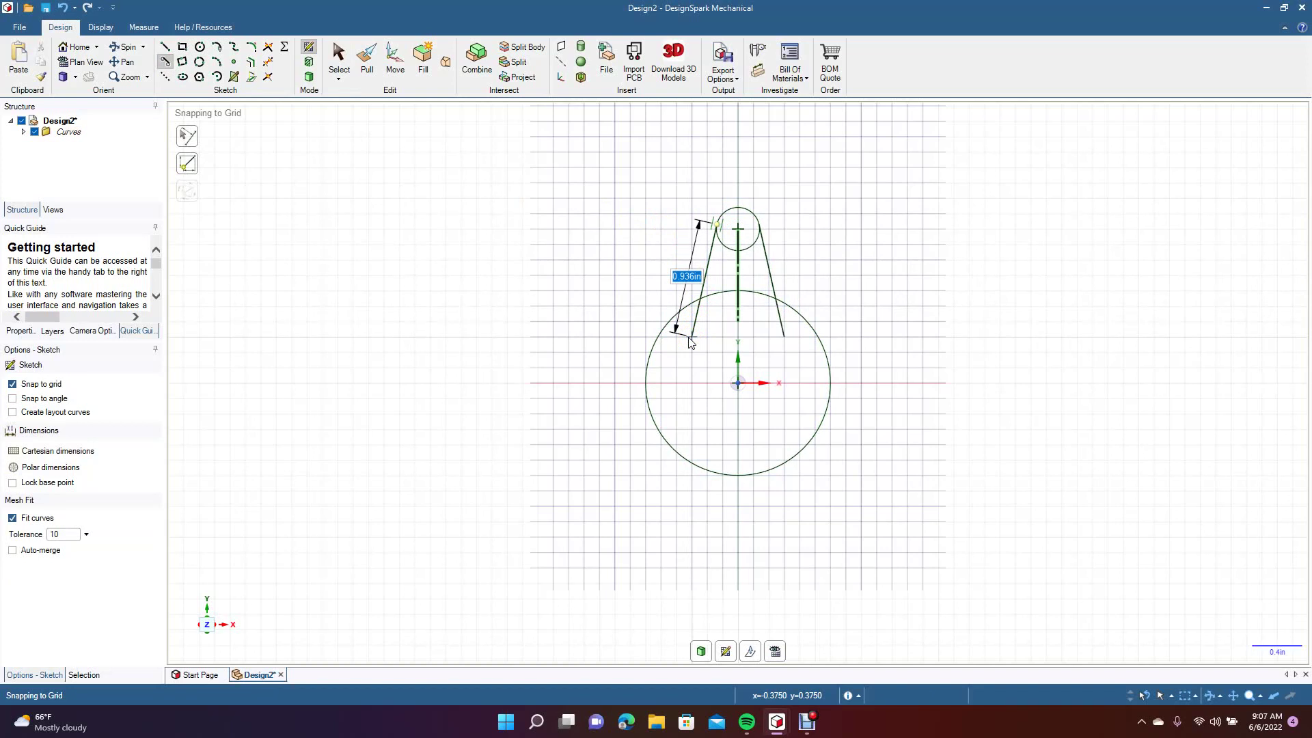
type("1")
key("Tab")
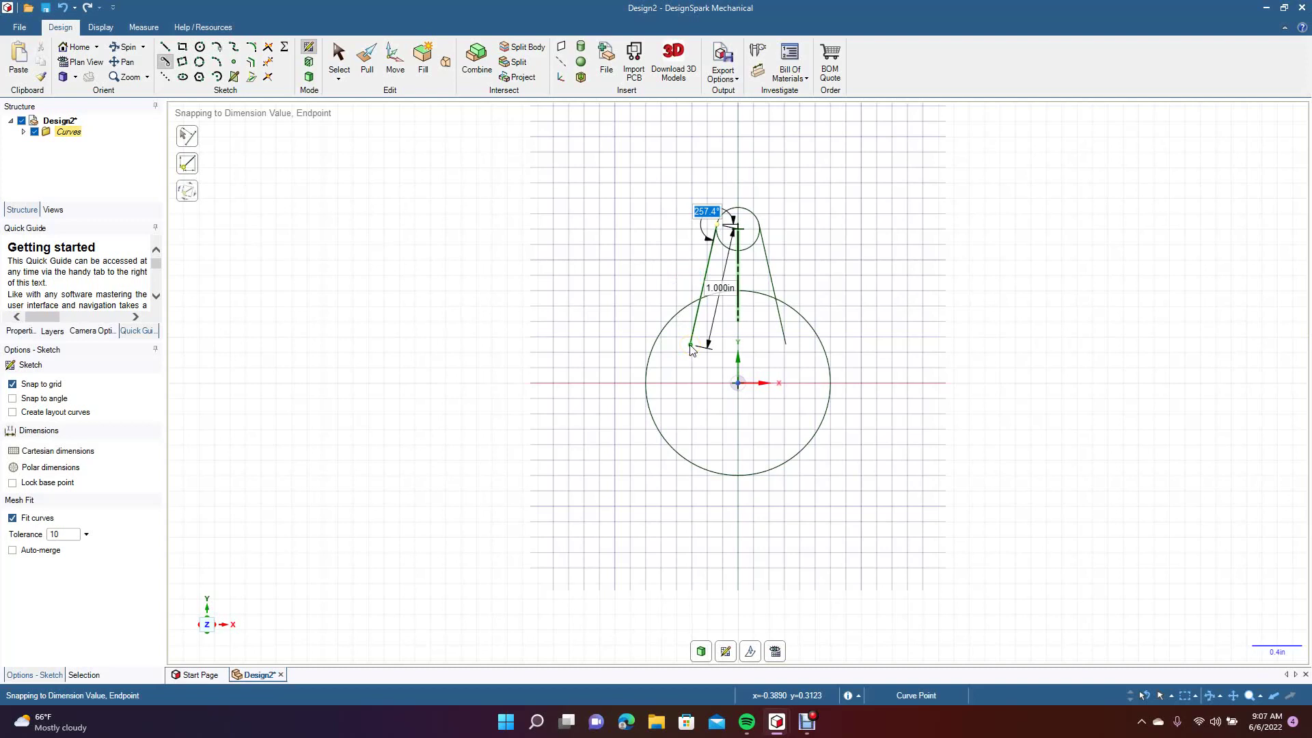
left_click(690, 346)
left_click(340, 67)
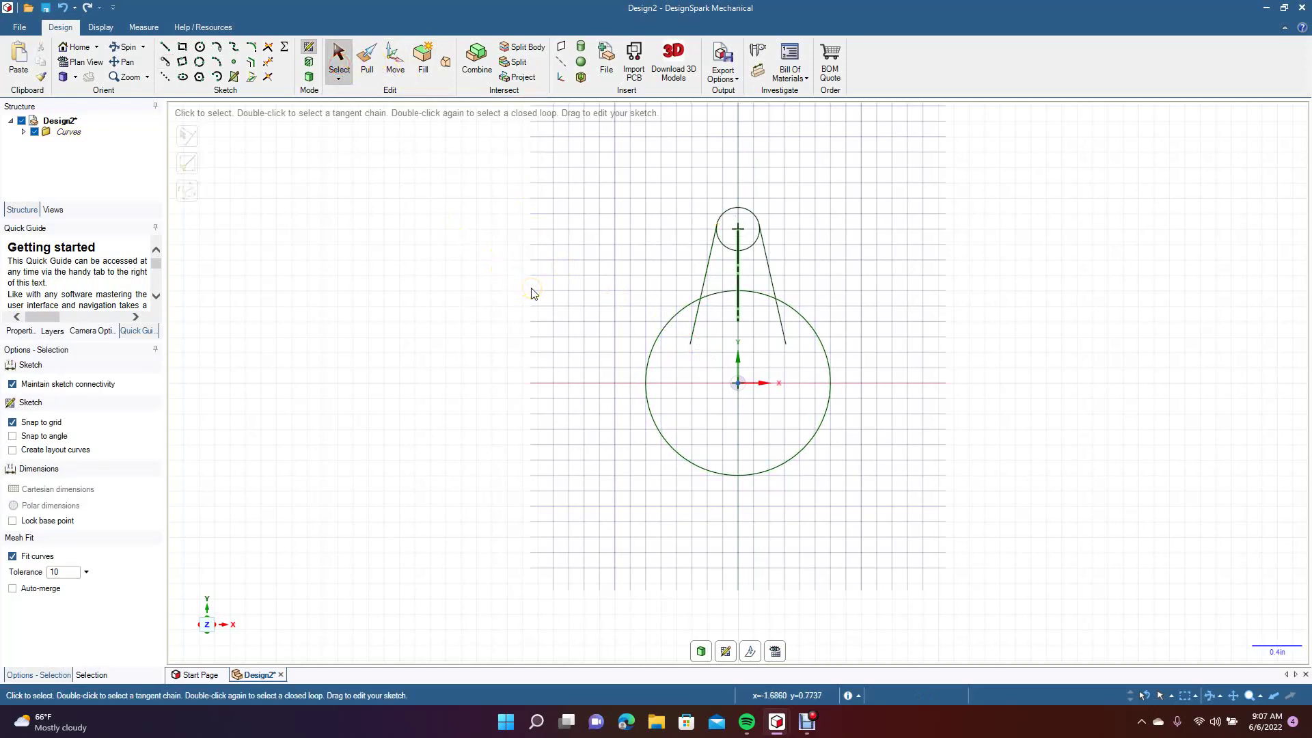
Delete the mirror line and trim away the tangent line ends inside the large circle and the small circle's lower arc.
left_click(736, 280)
key("Delete")
left_click(267, 61)
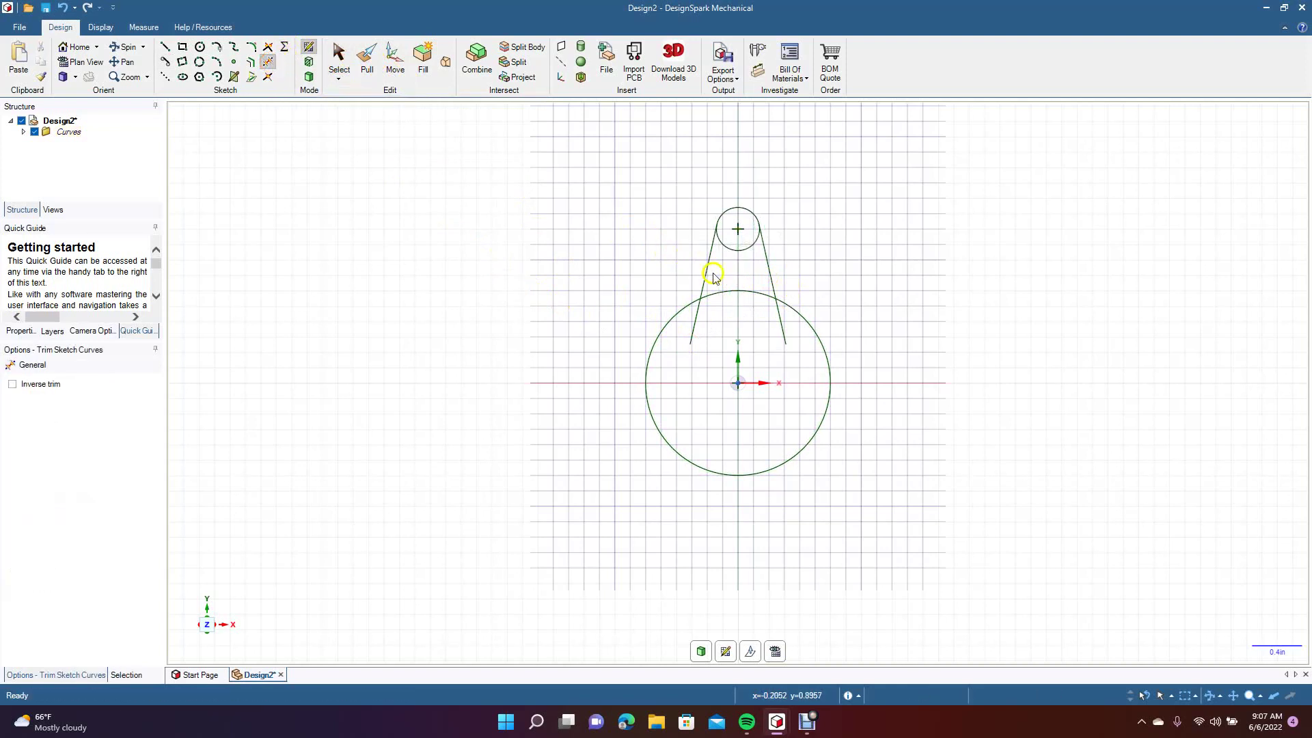
left_click(695, 318)
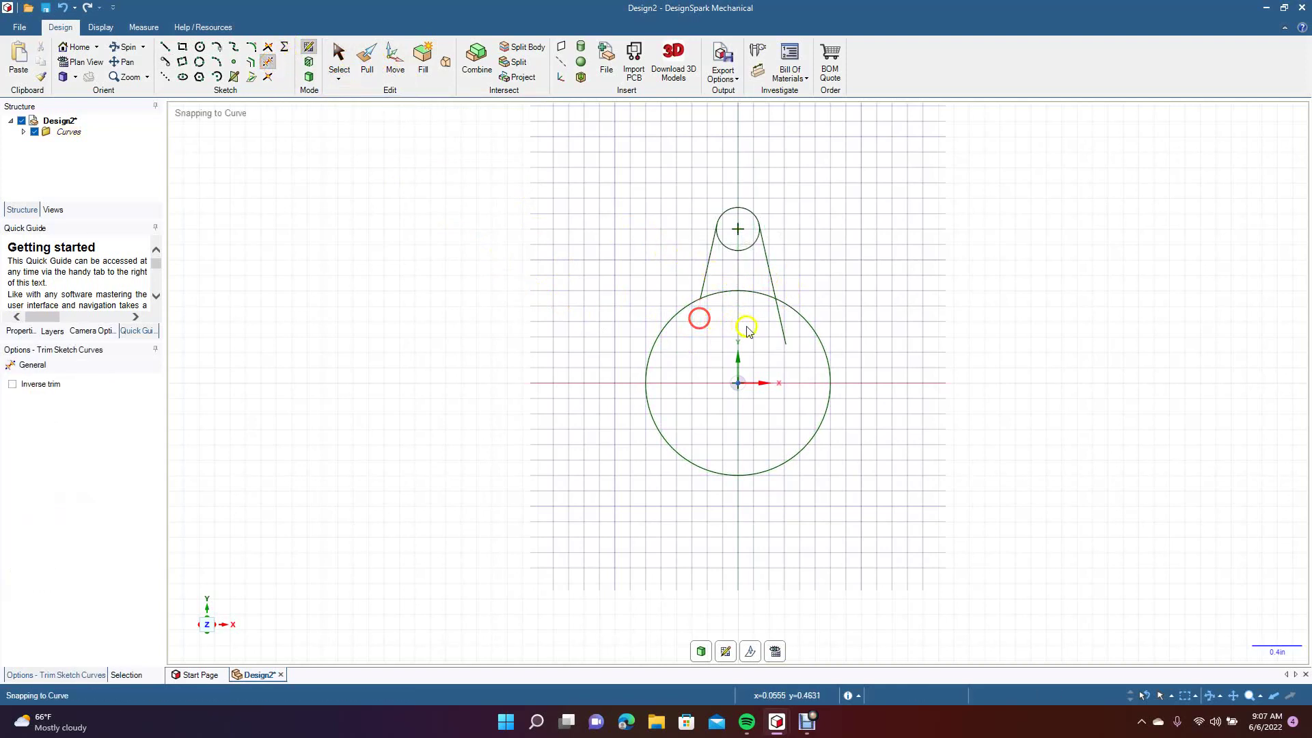
left_click(781, 331)
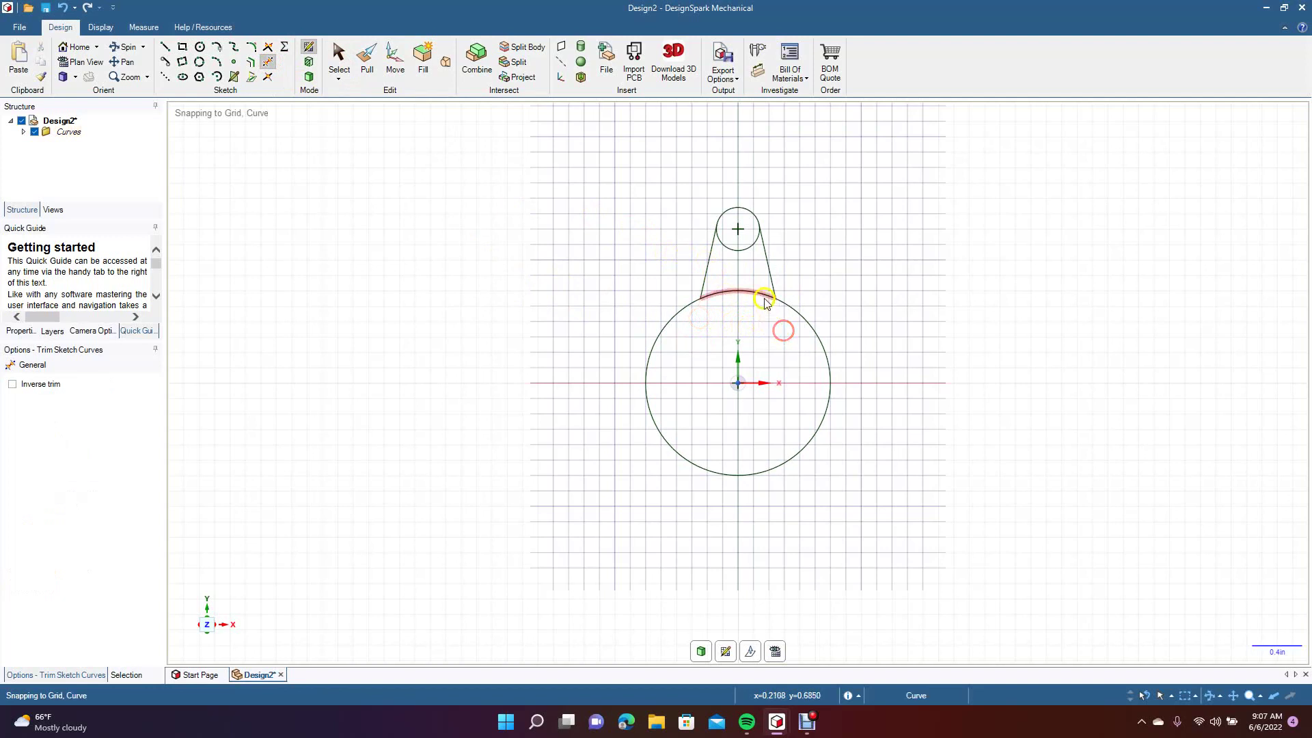
left_click(751, 253)
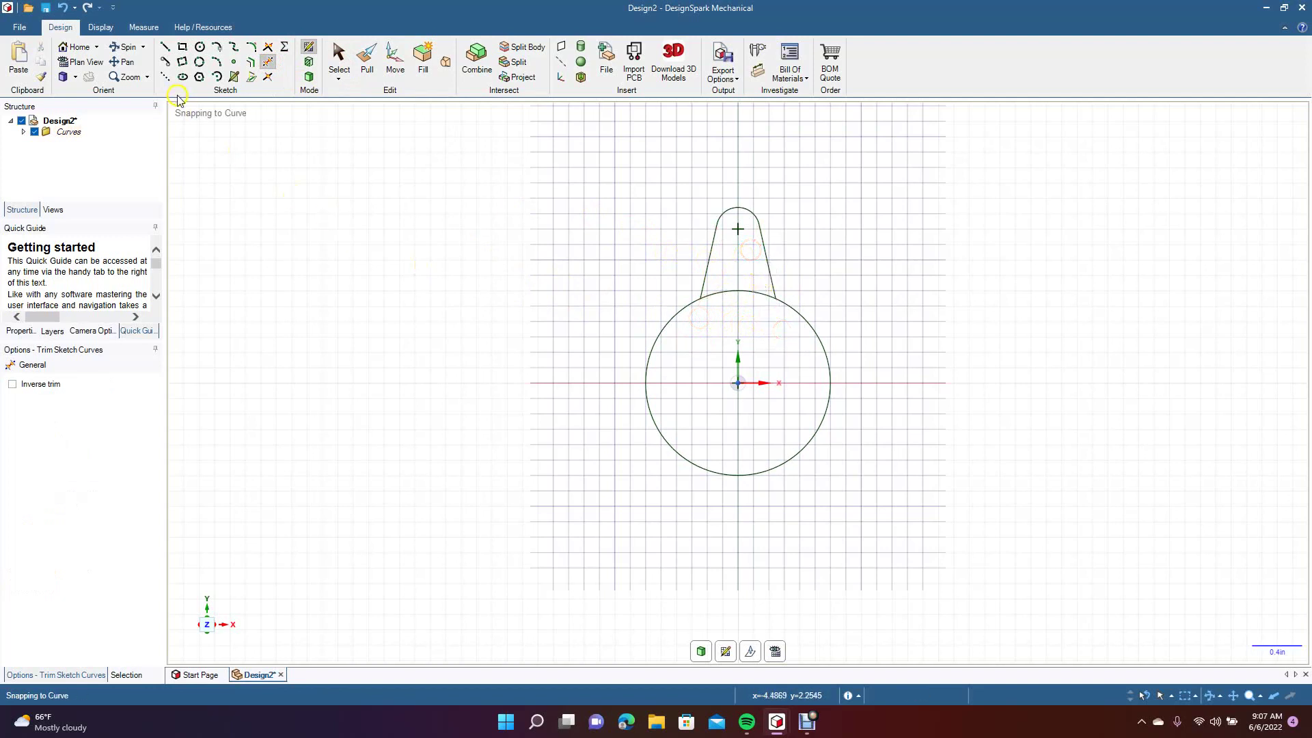
Sketch a 0.125 in diameter hole circle concentric with the tab's rounded end.
left_click(199, 47)
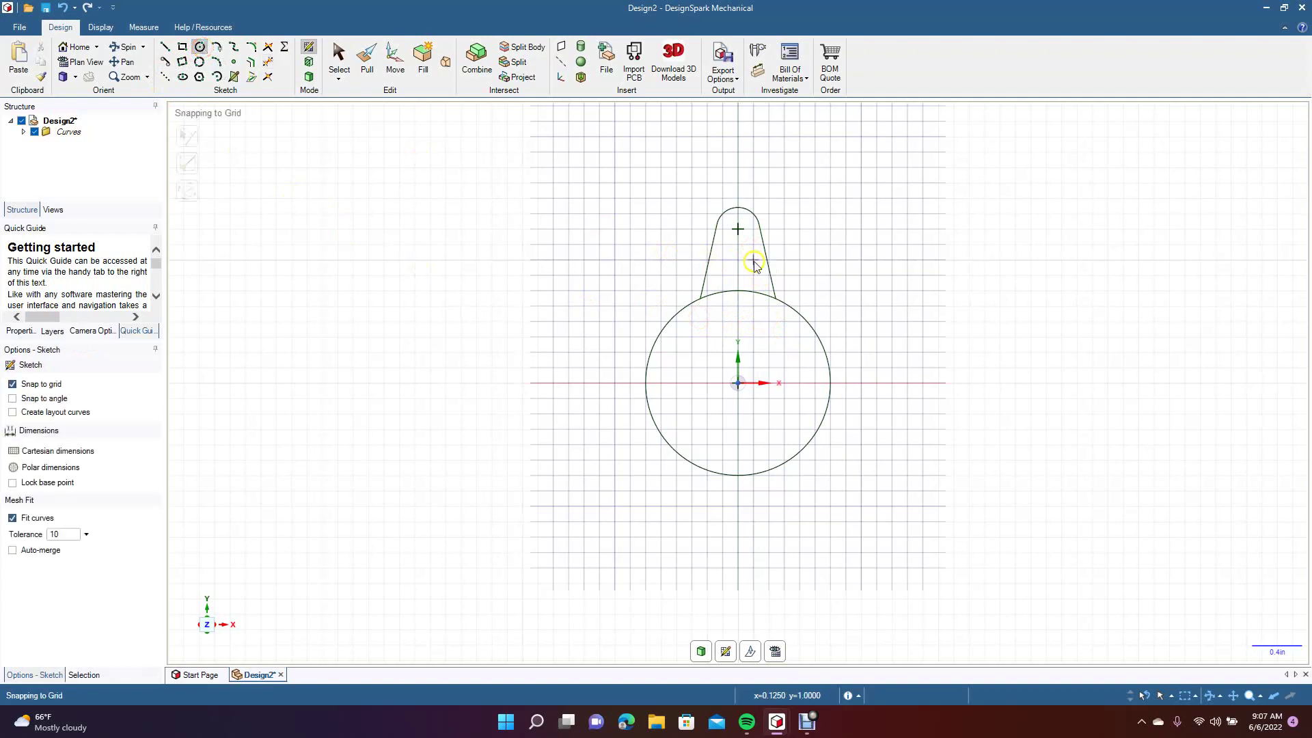
left_click(738, 230)
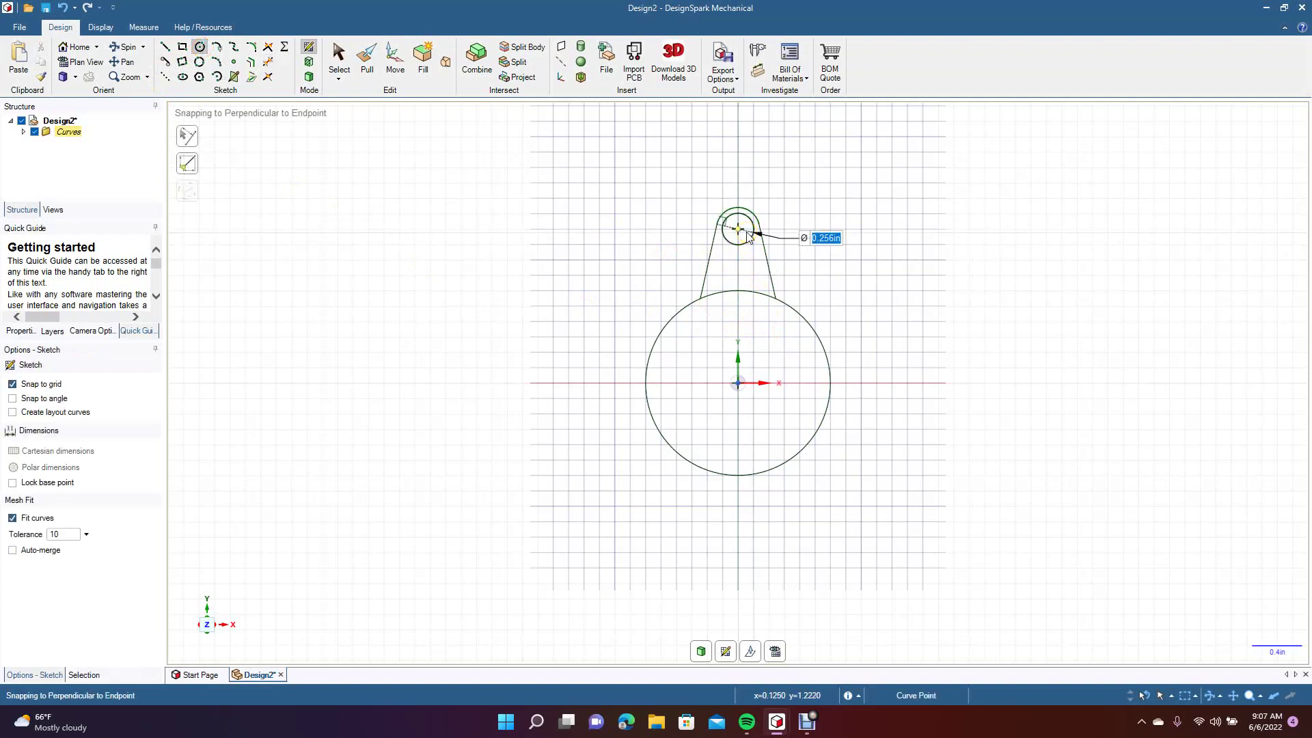
type(".125")
key("Return")
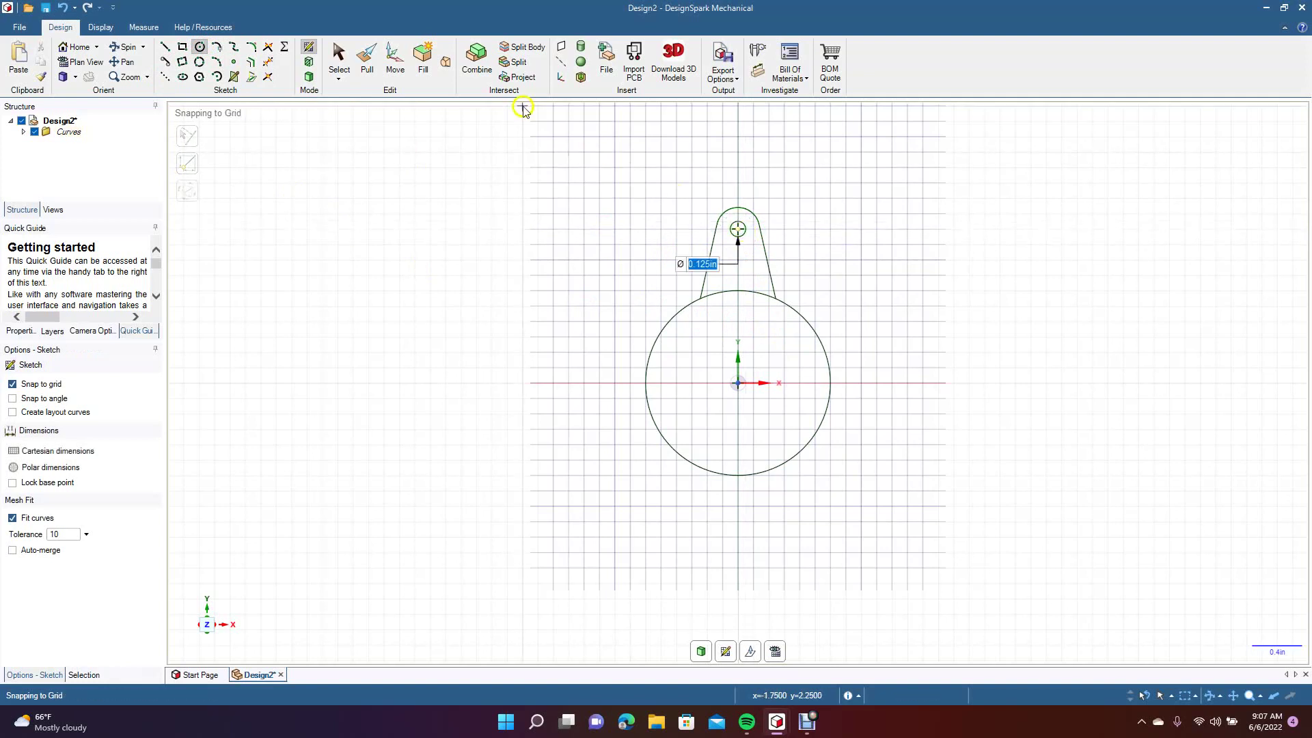
left_click(341, 56)
left_click(423, 208)
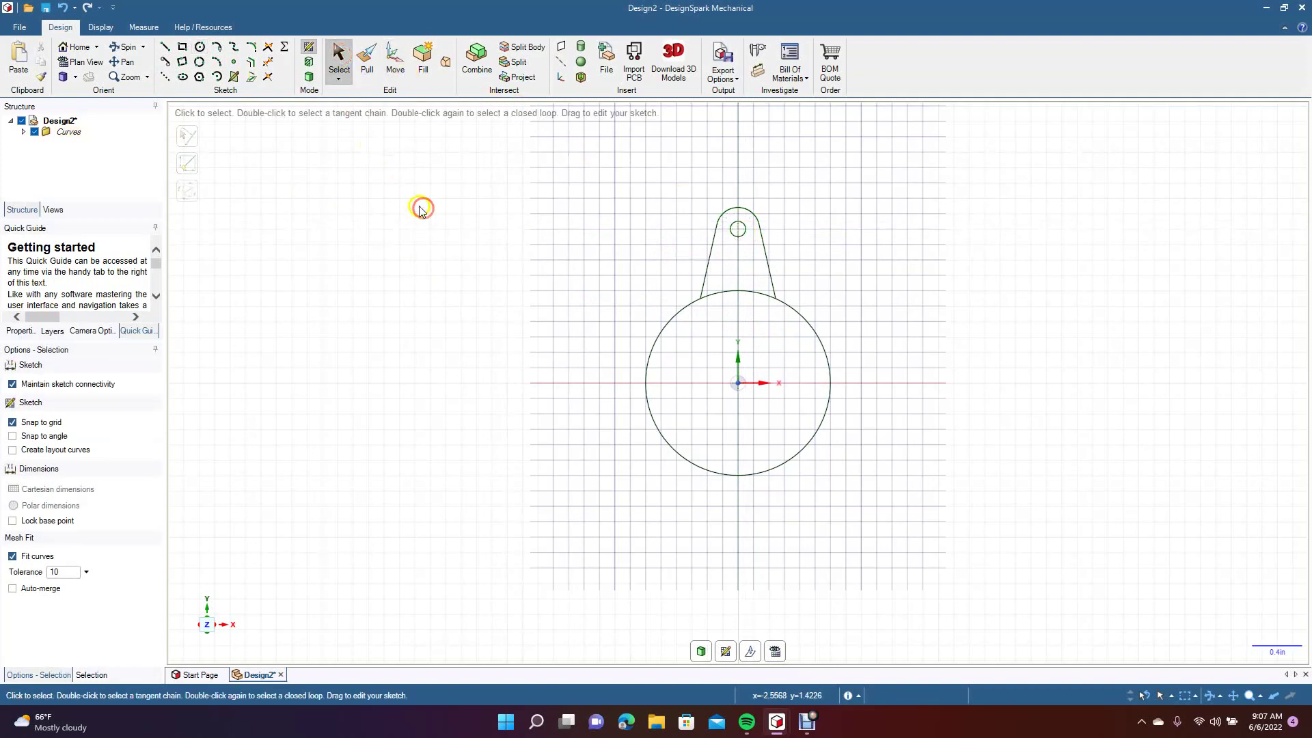
Create a circular pattern of the holed mounting tab around the large circle's centre with a count of 5, spaced 72° apart.
left_click(340, 60)
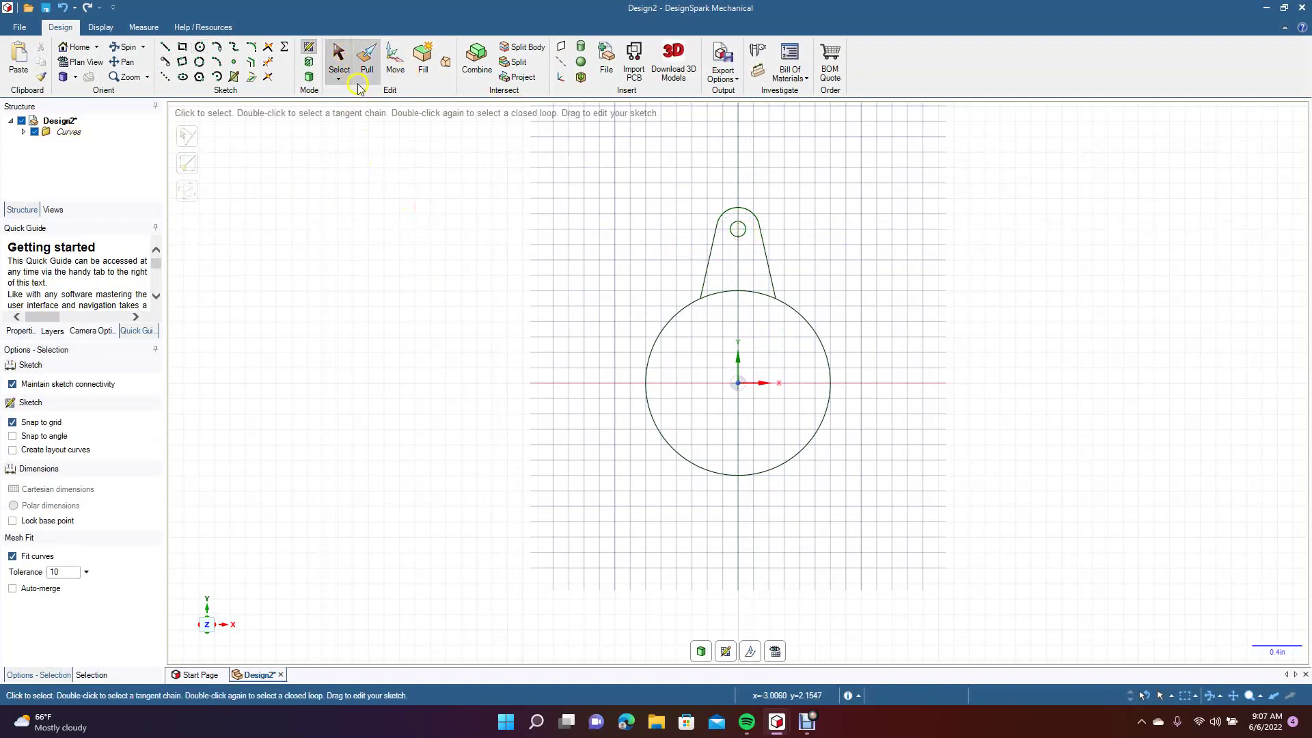
left_click_drag(697, 209, 791, 316)
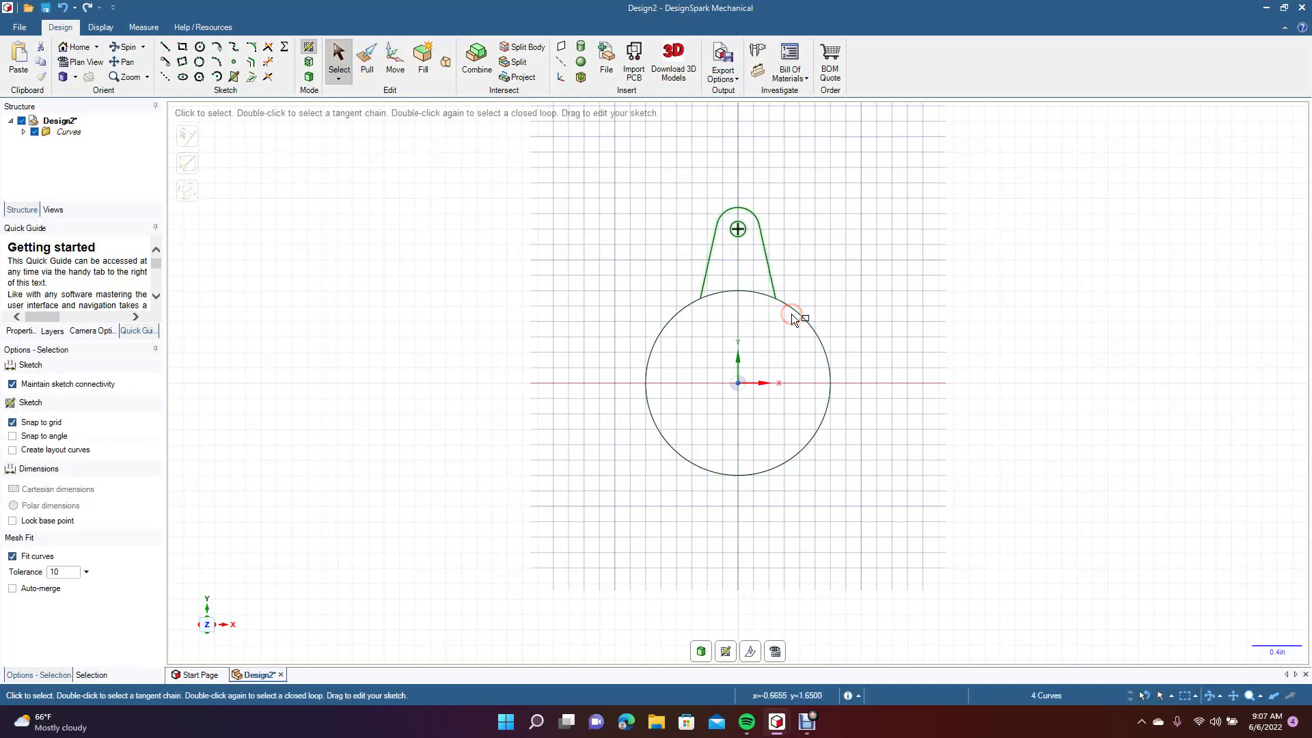
left_click(397, 65)
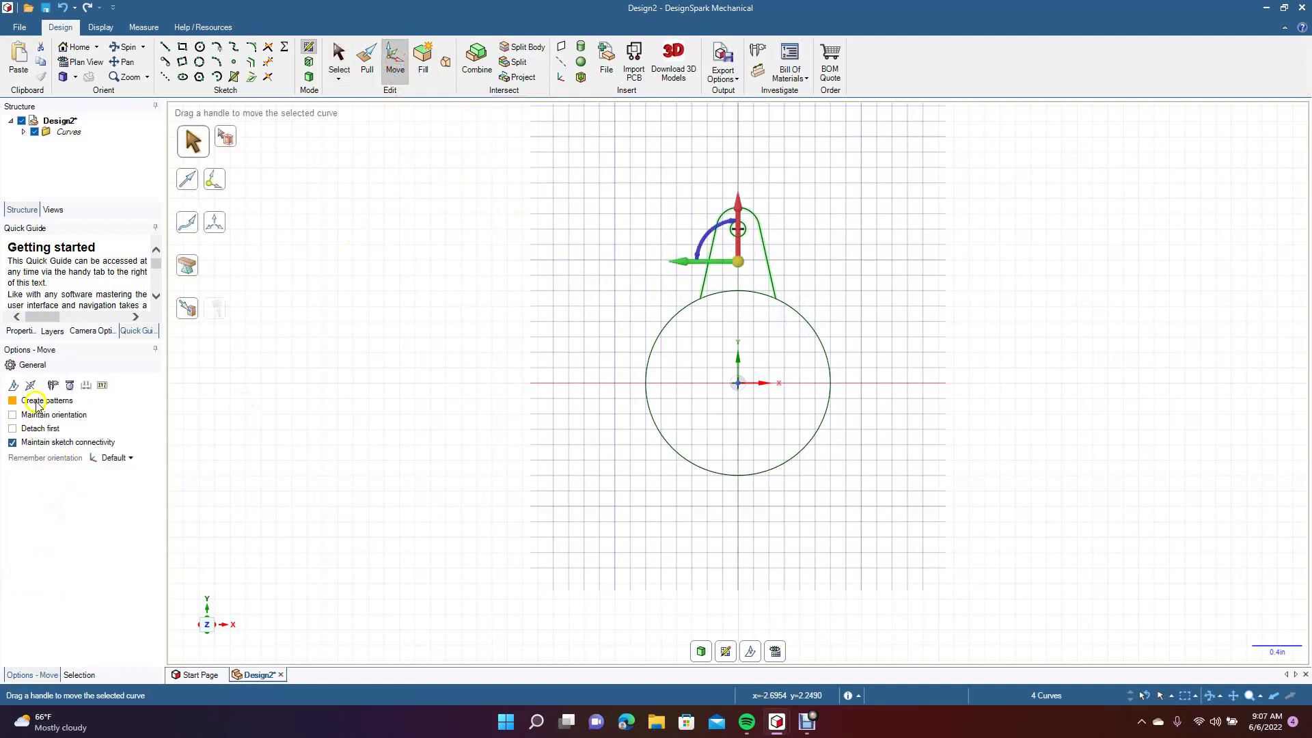
left_click(34, 403)
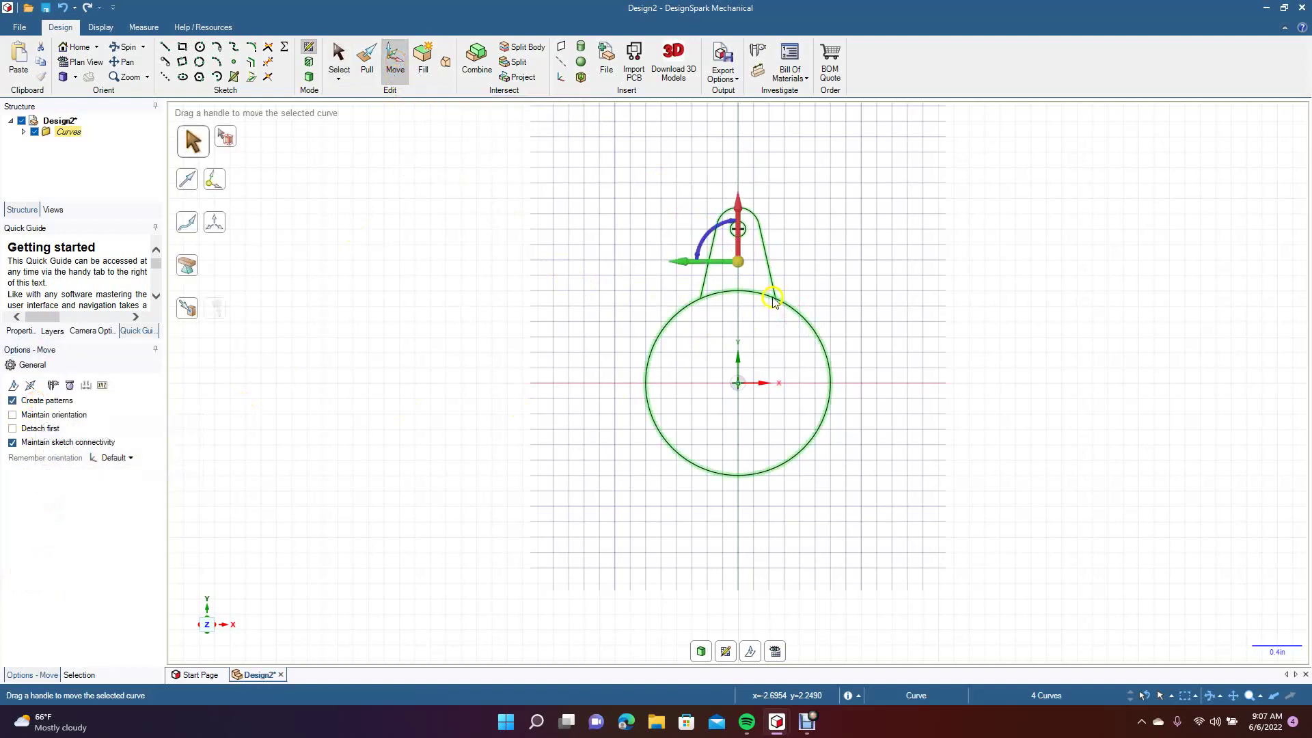
left_click_drag(737, 261, 697, 411)
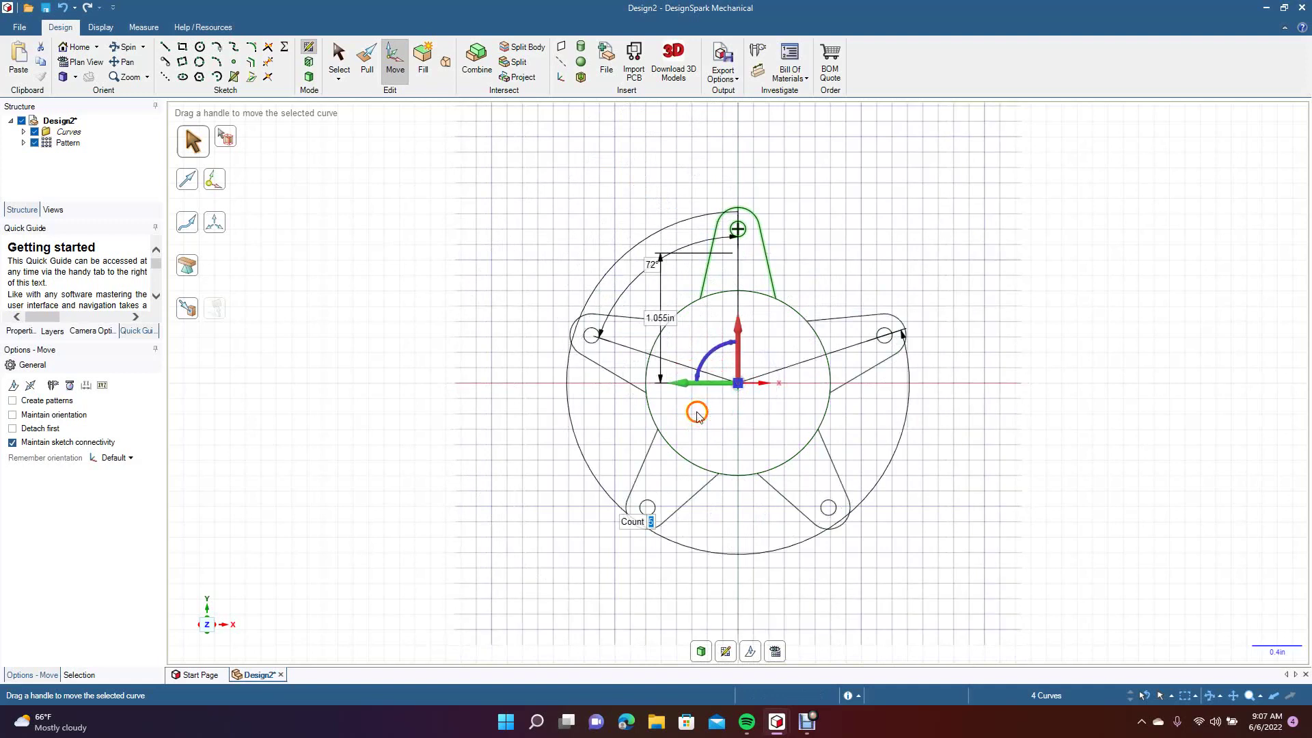
left_click(338, 58)
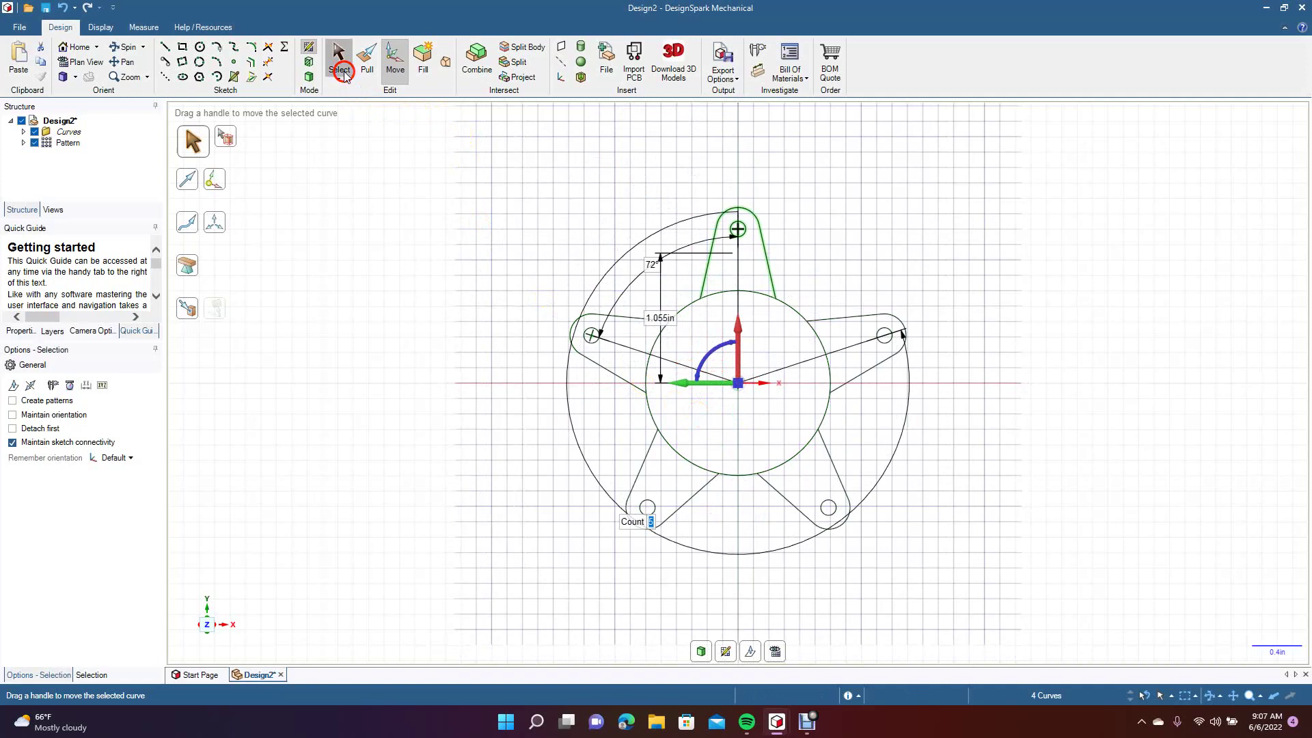
Sketch a 1 in diameter circle concentric with the large circle.
left_click(199, 47)
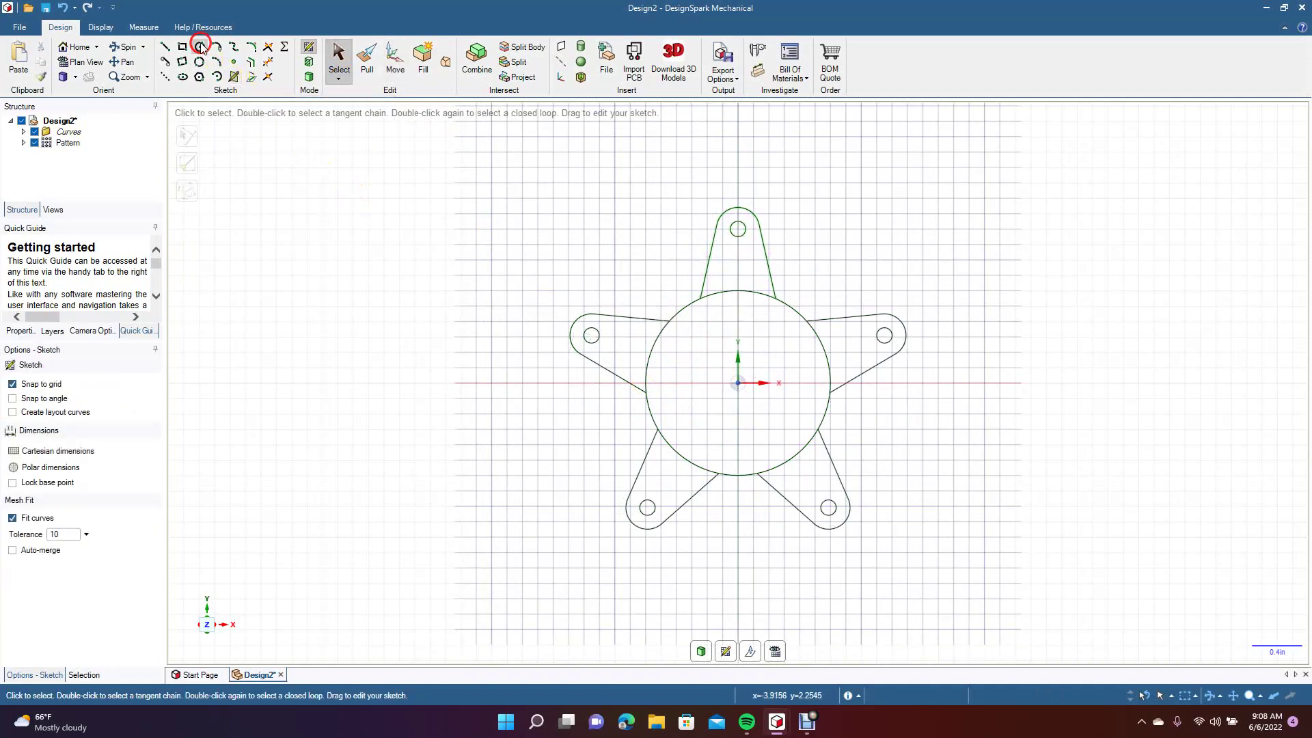
left_click(736, 386)
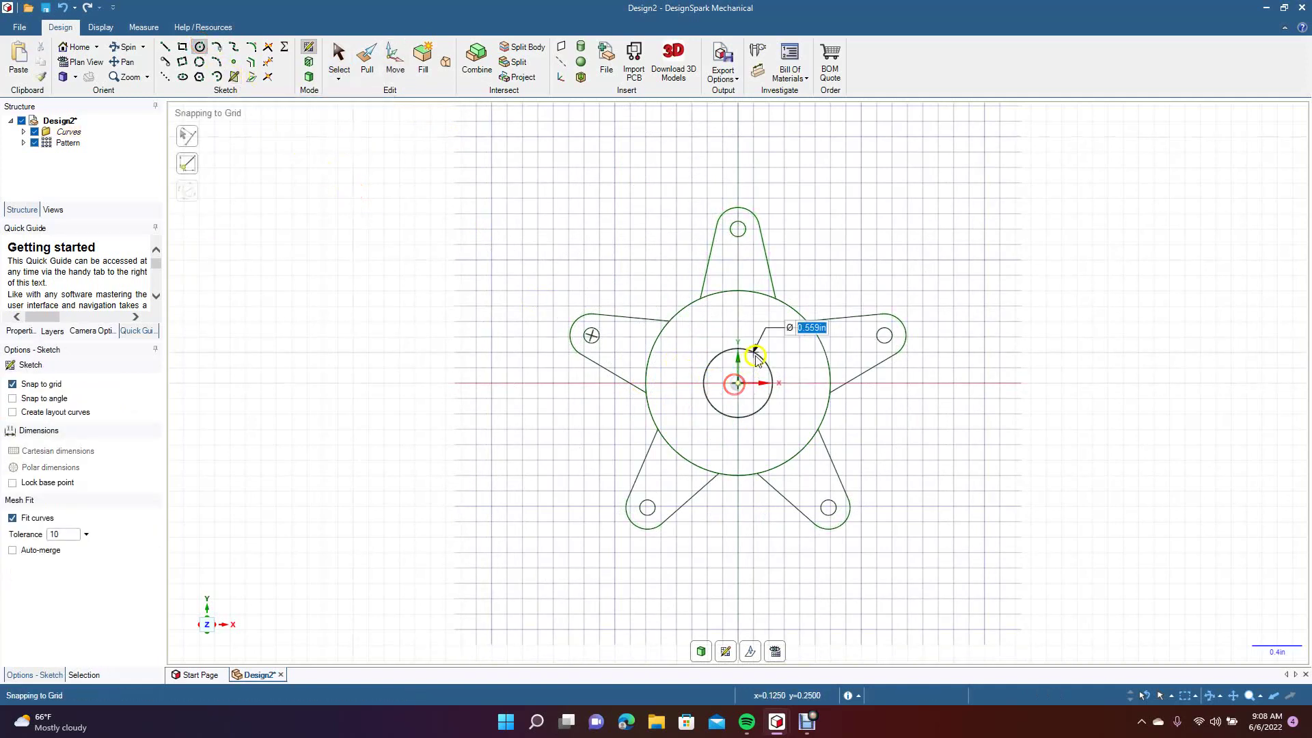
type("1")
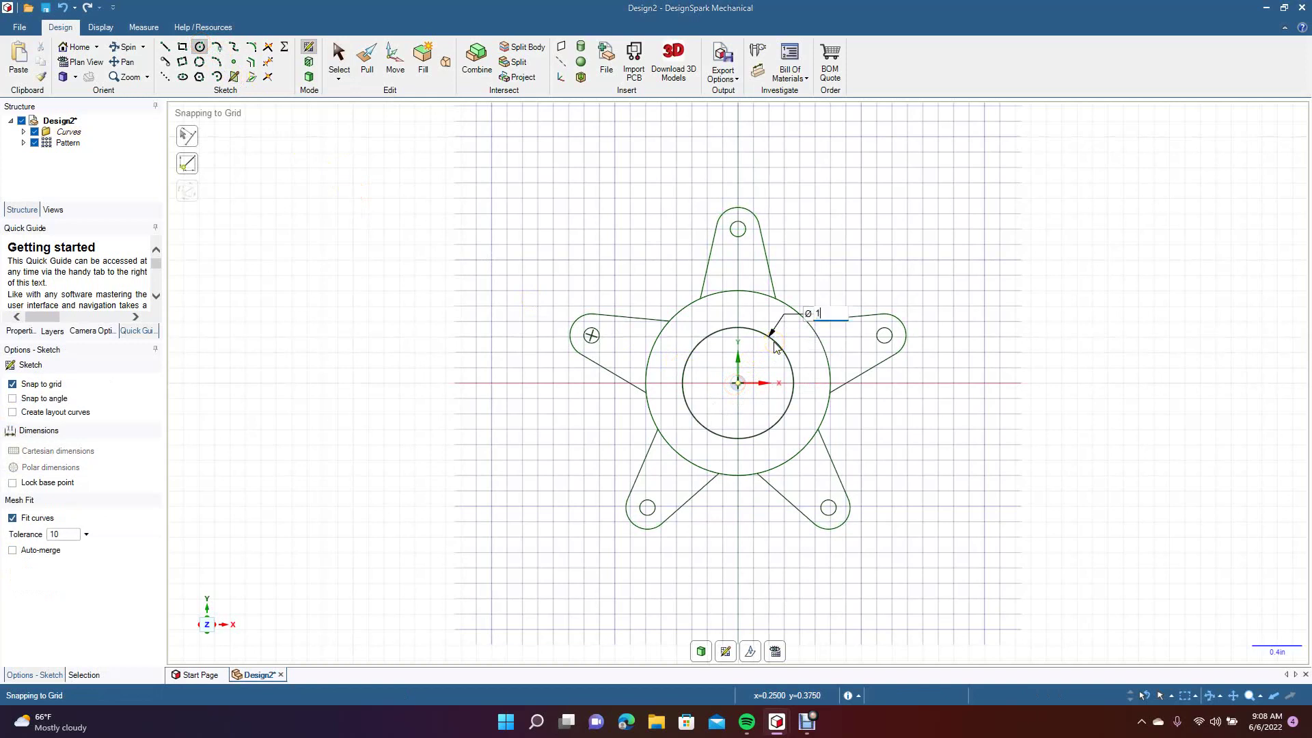
key("Return")
left_click(342, 65)
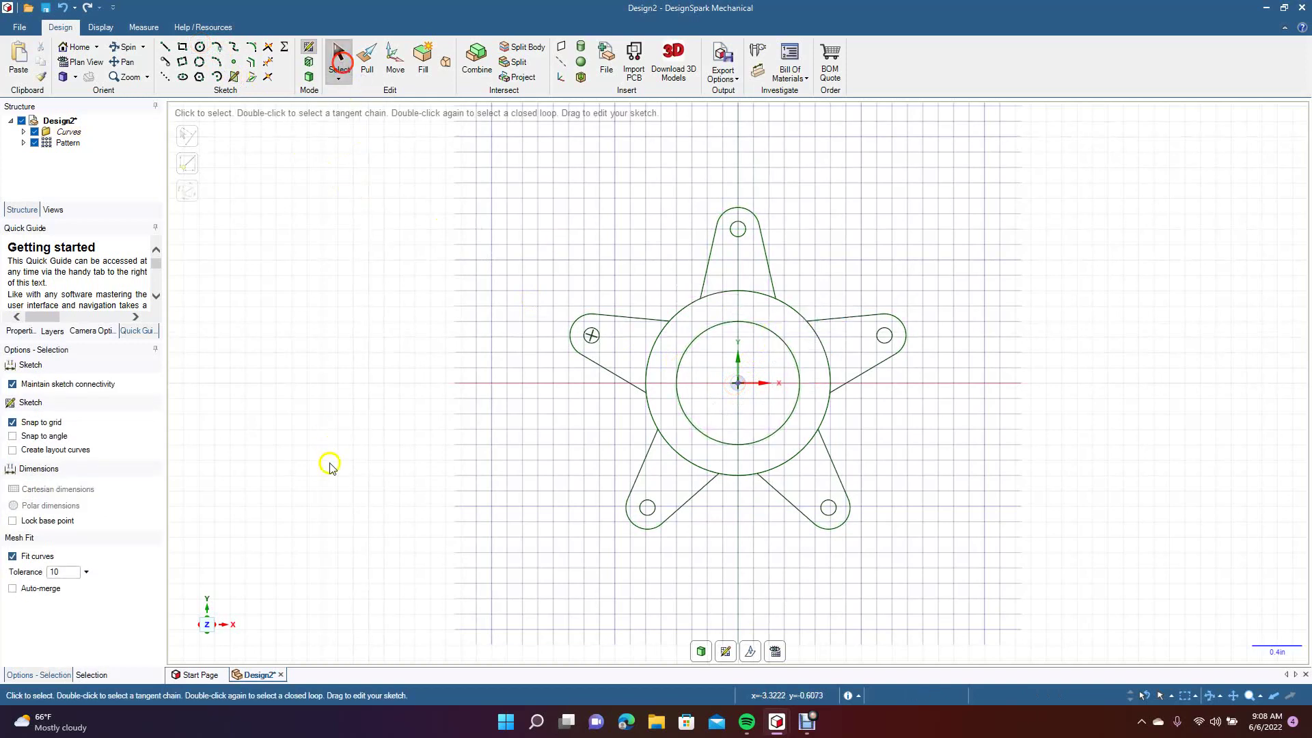
Tilt the view and switch from sketching to 3D mode to turn the closed sketch regions into faces.
left_click(126, 47)
left_click_drag(403, 372, 337, 376)
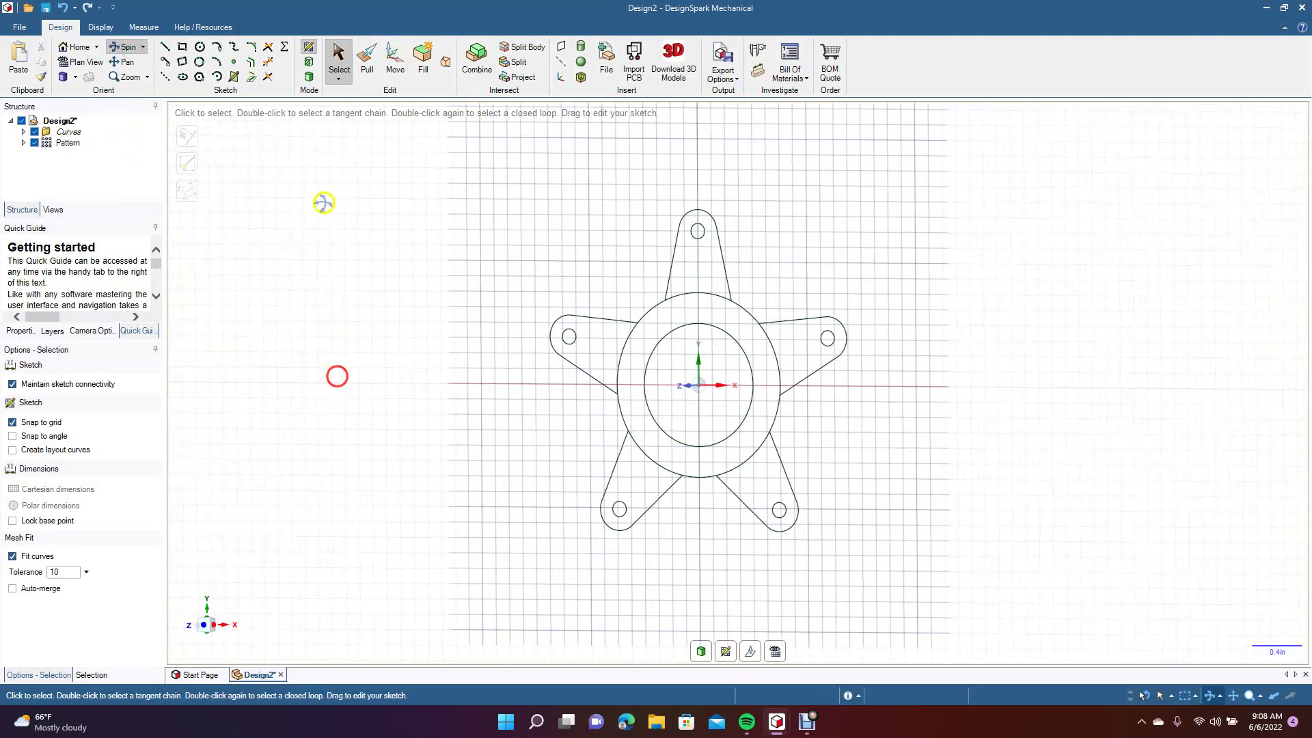
left_click(309, 77)
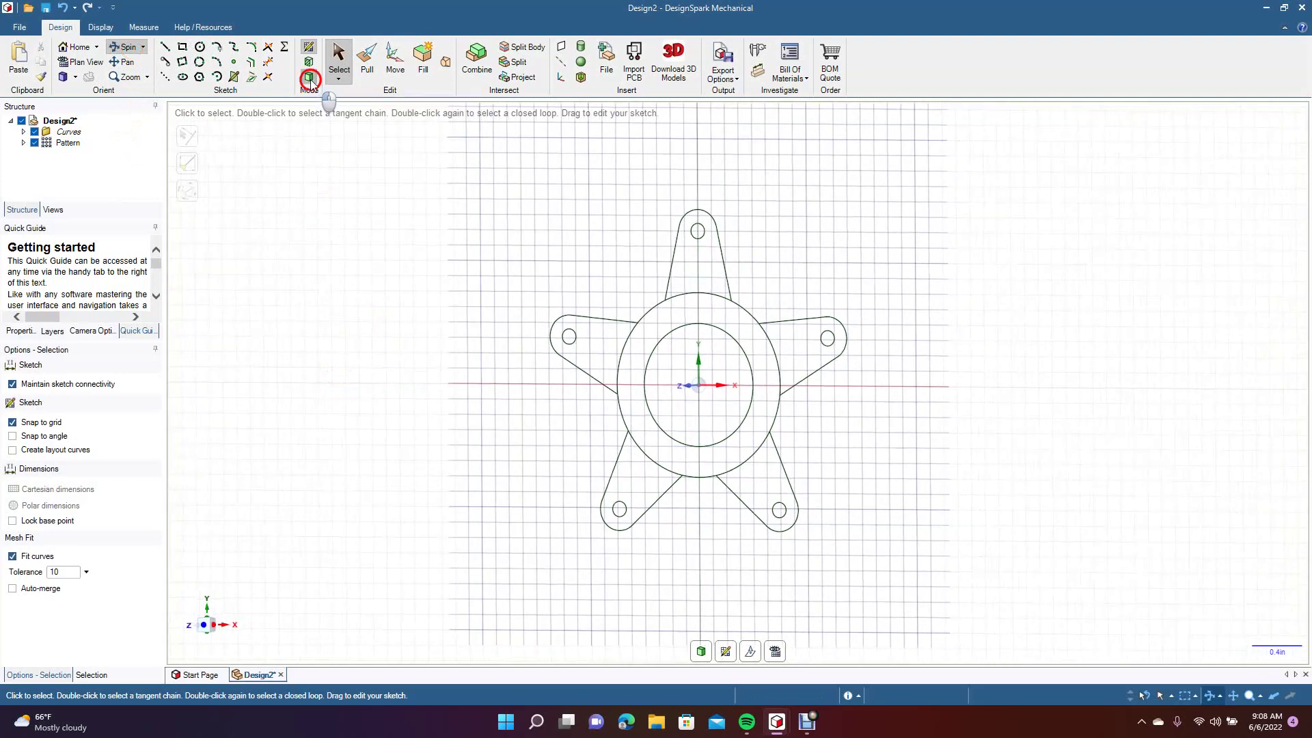
Pull the five tab faces together to a thickness of 0.25 in, leaving their holes open.
left_click(700, 276)
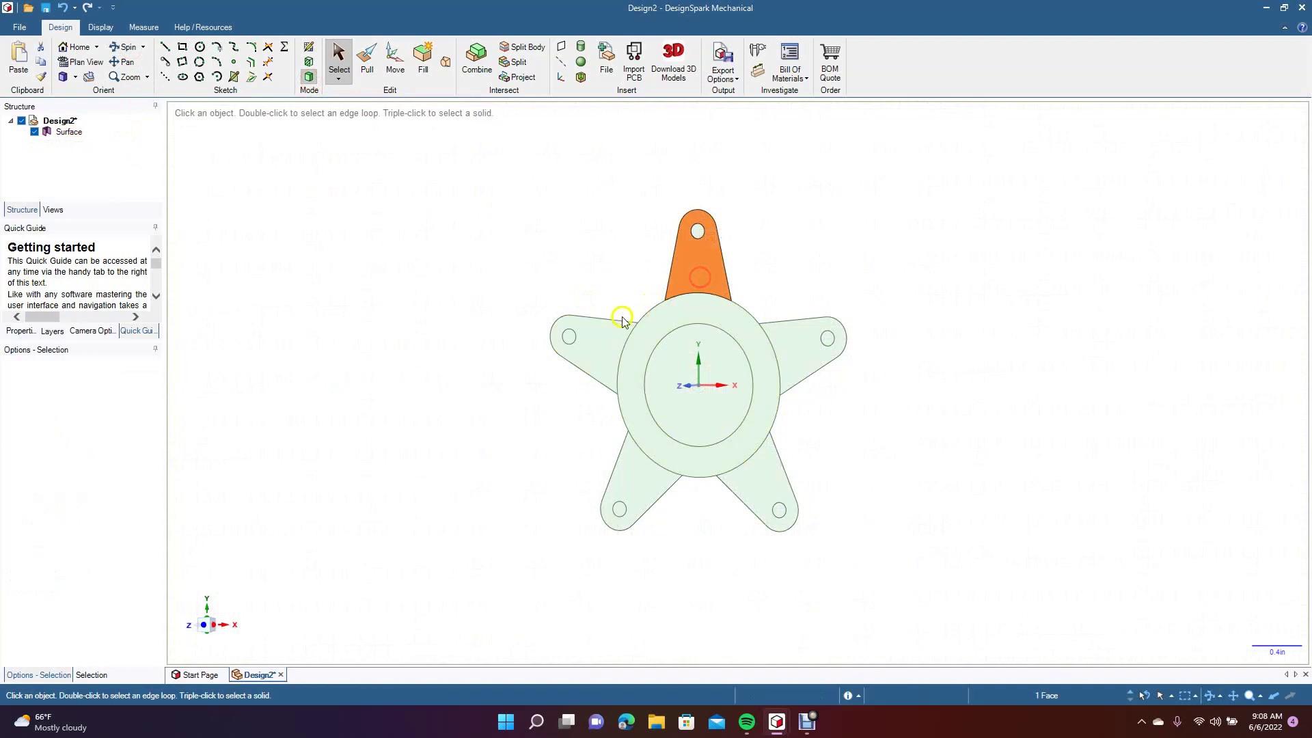
left_click(606, 339, "ctrl")
left_click(650, 484, "ctrl")
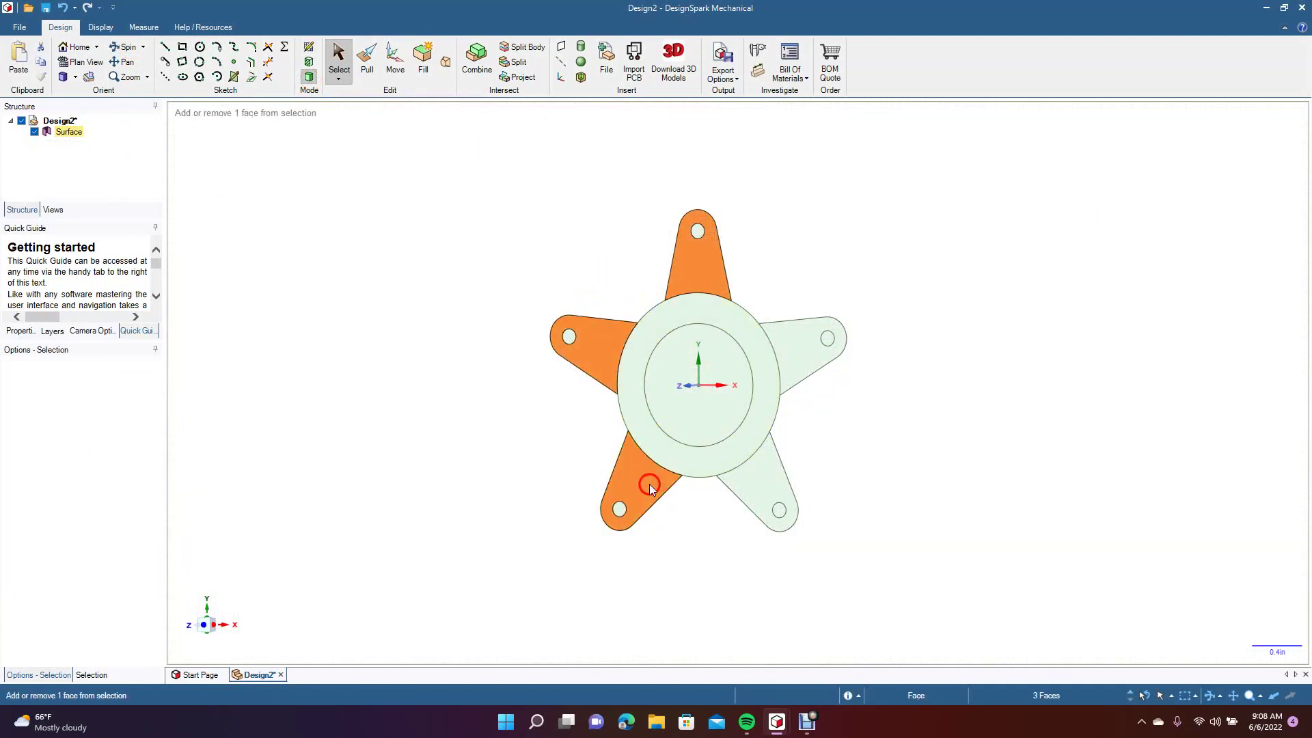
left_click(749, 482, "ctrl")
left_click(806, 352, "ctrl")
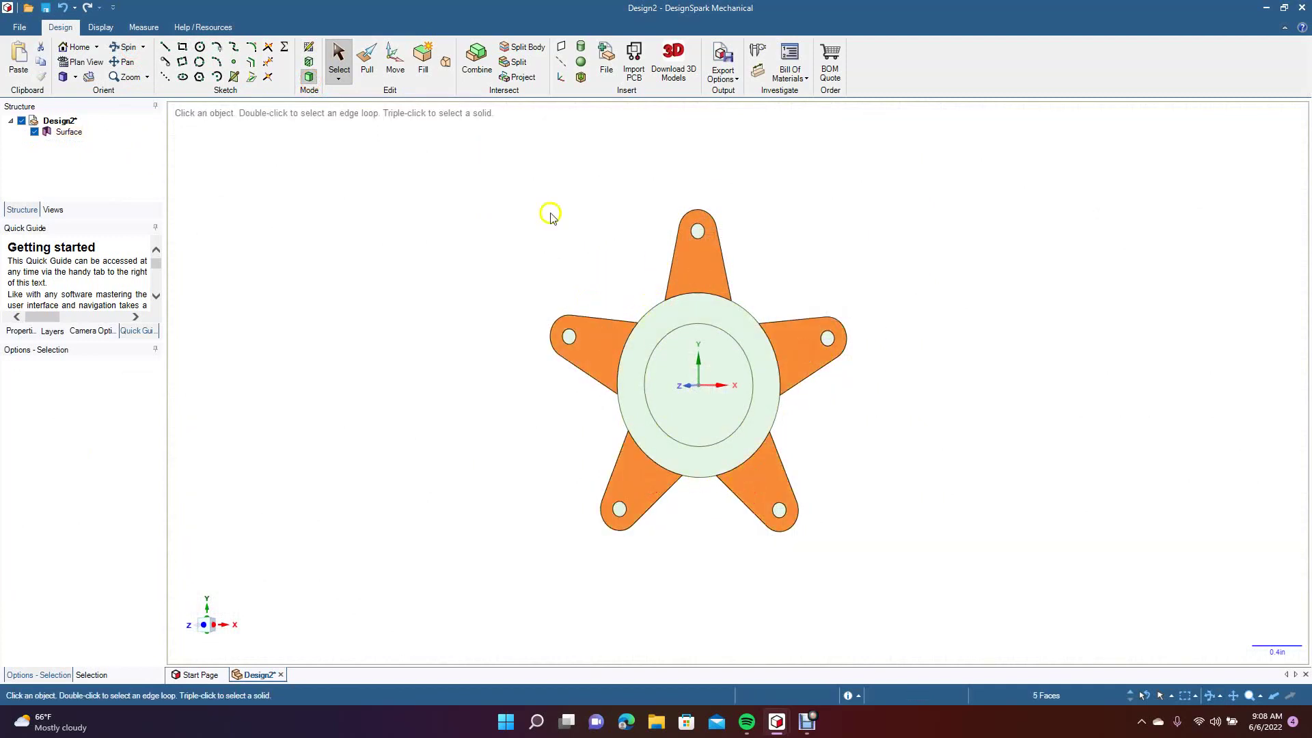
left_click(367, 59)
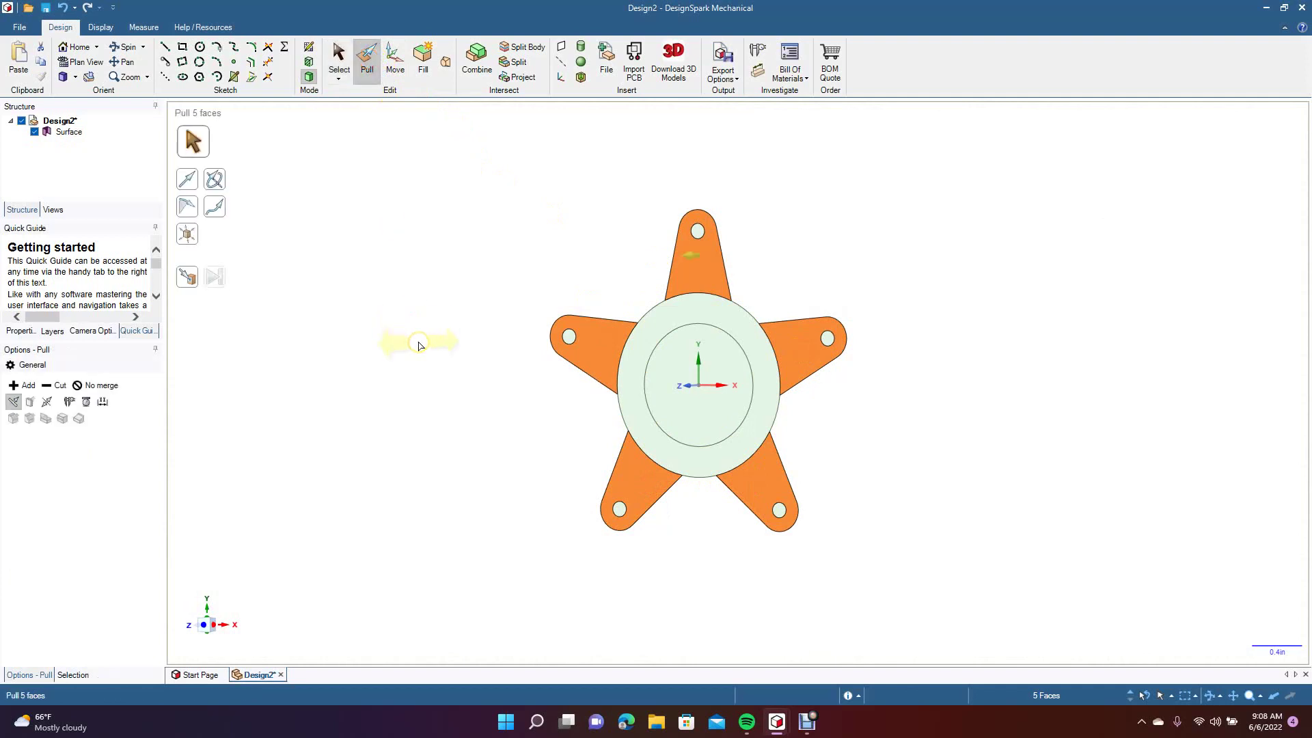
key("space")
key("Return")
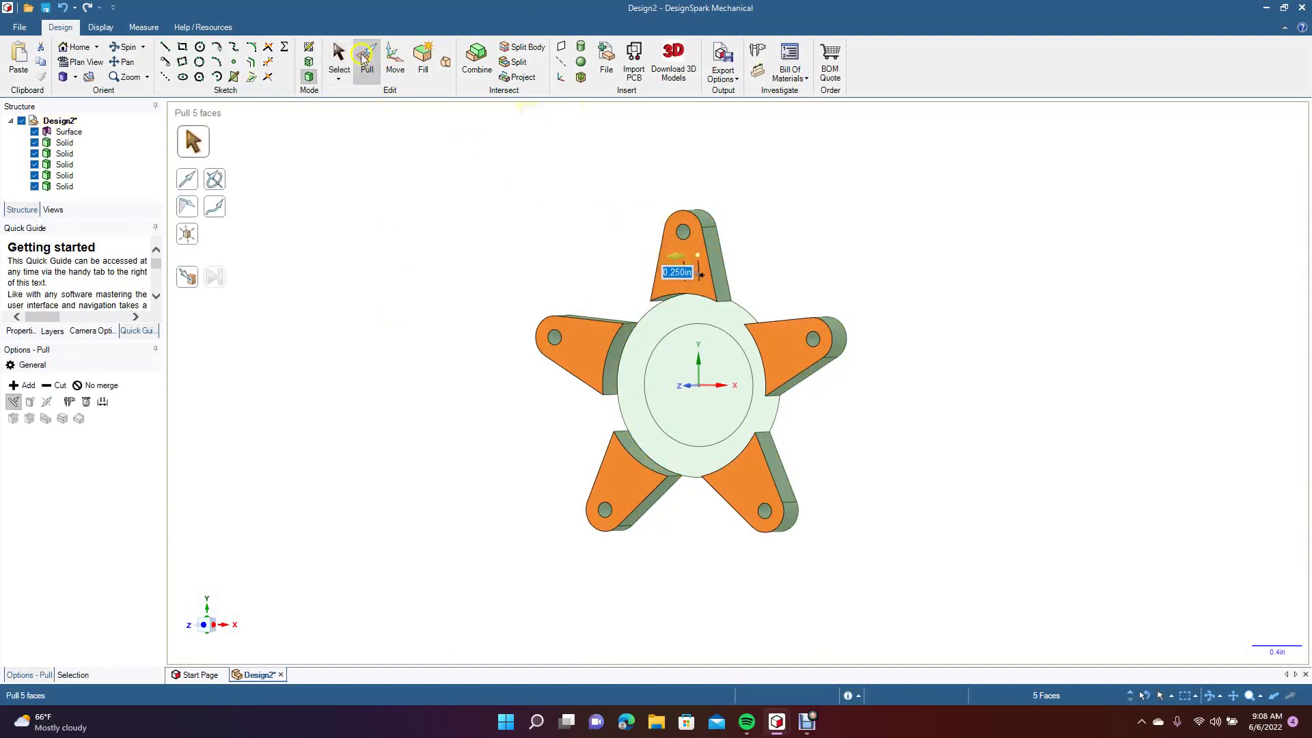
left_click(339, 56)
left_click(357, 274)
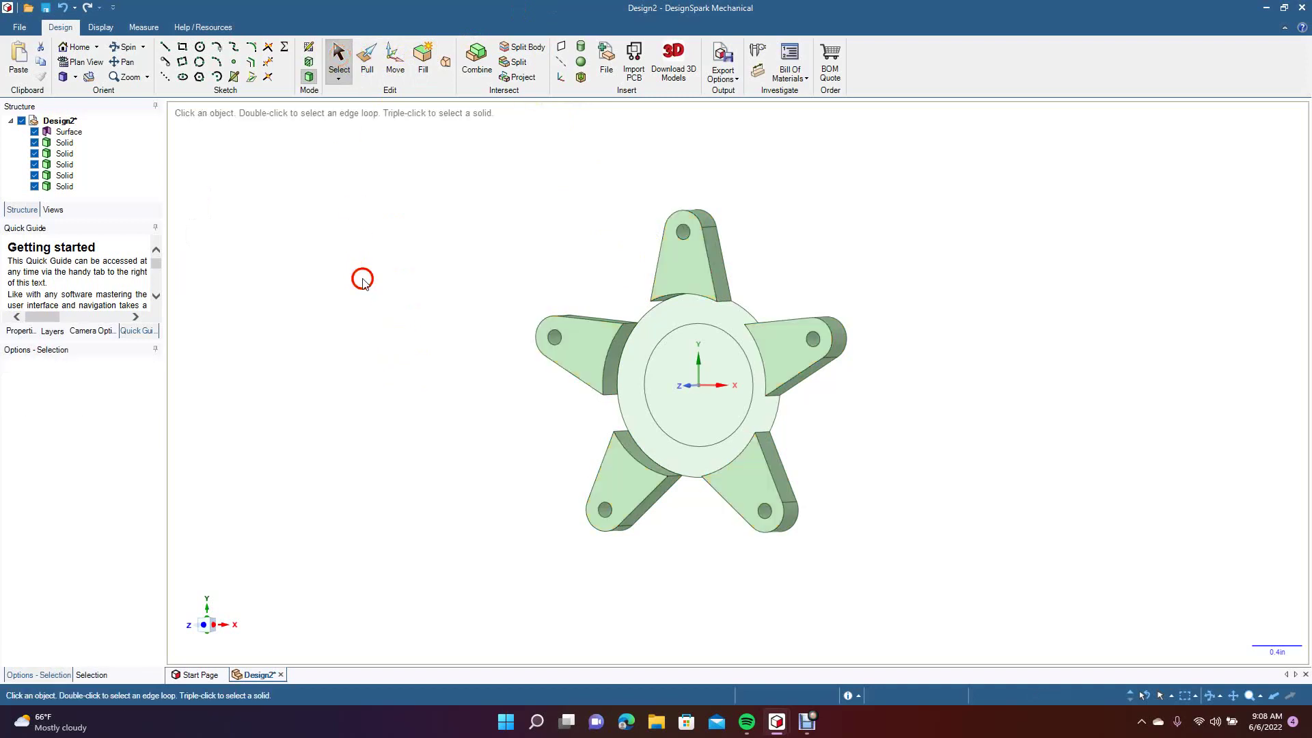
Pull the ring face around the central hole 1 in towards the same side as the tabs.
left_click(651, 339)
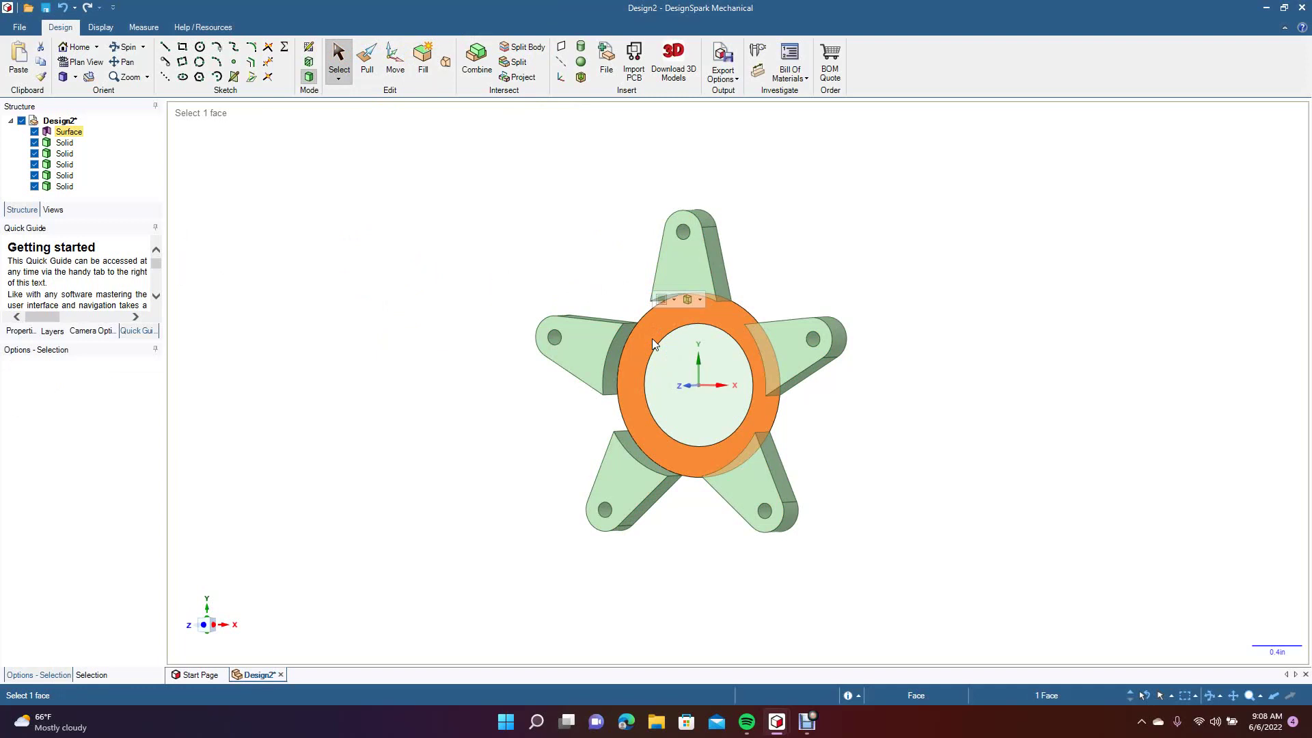
left_click(367, 58)
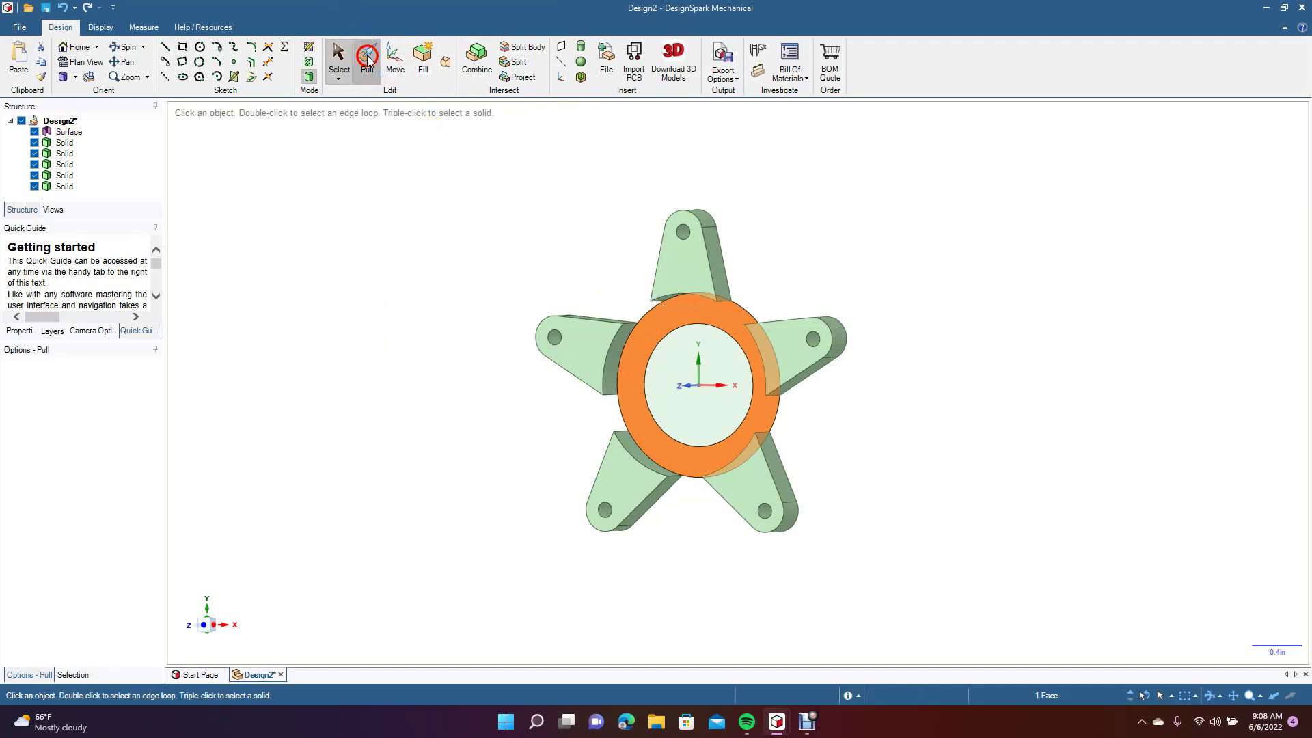
left_click_drag(624, 362, 584, 390)
type("1")
key("Return")
left_click(448, 354)
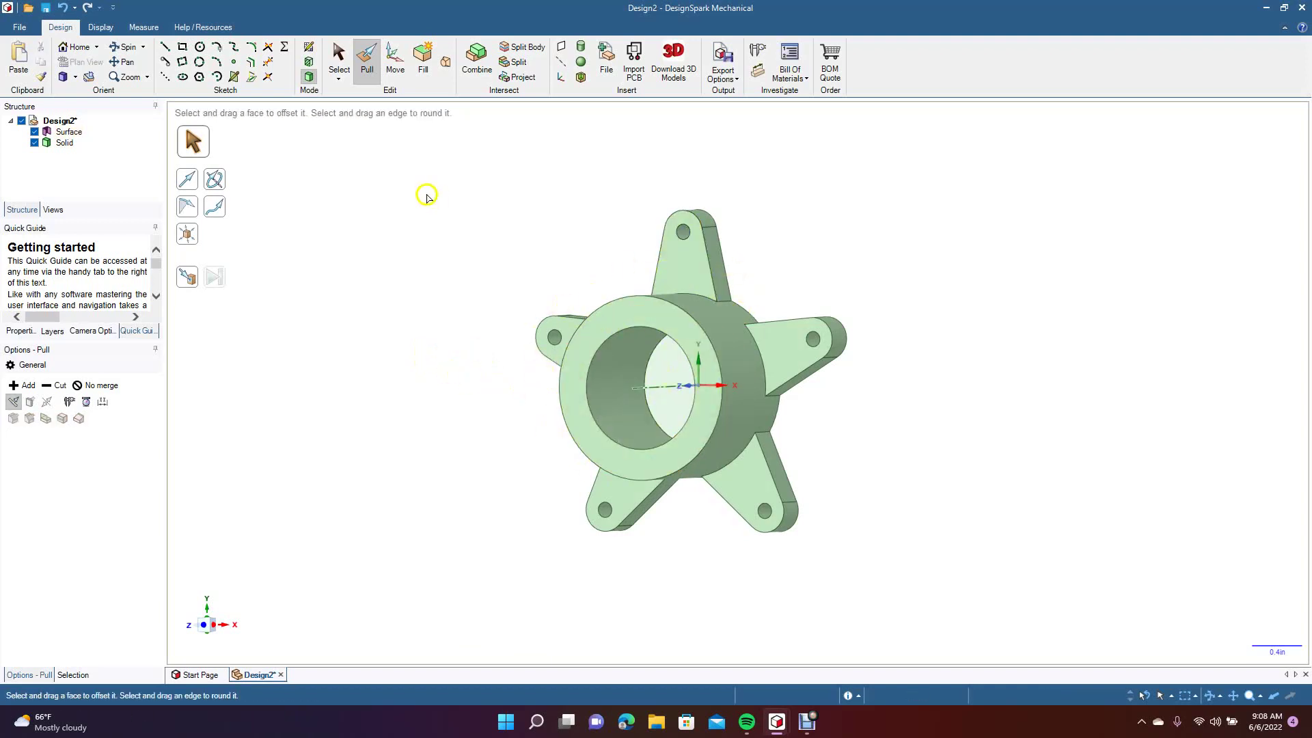
left_click(337, 65)
Sketch a 3.5 by 3.5 in square, defined from its center at the origin, around the tabbed hub in the top view.
left_click(127, 47)
left_click_drag(478, 402, 536, 336)
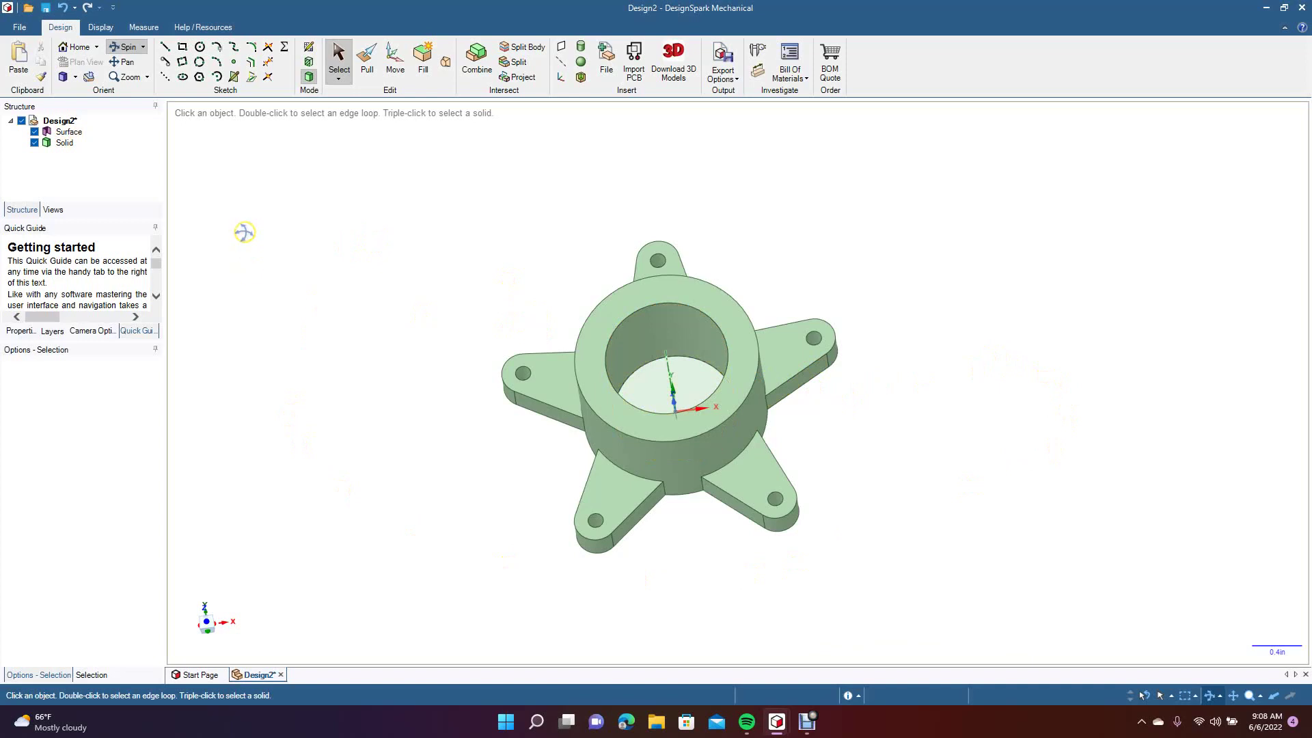
left_click(76, 77)
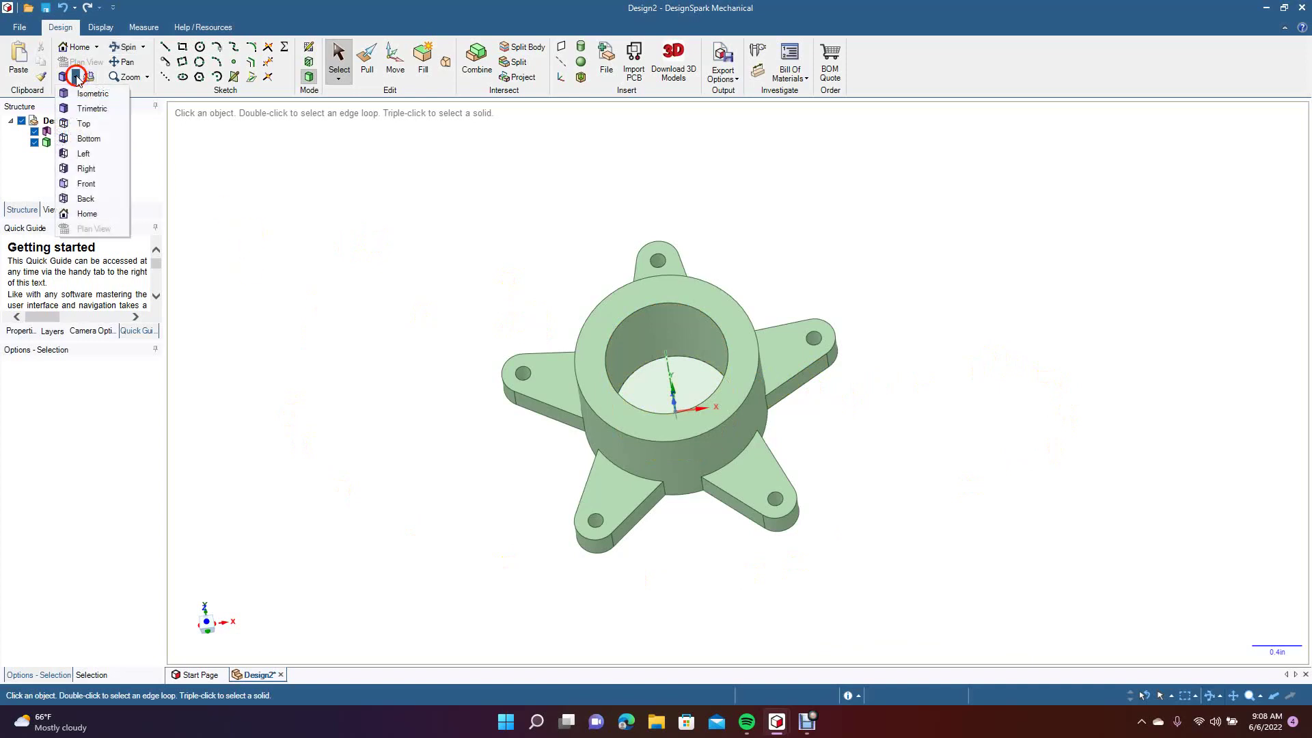
left_click(86, 123)
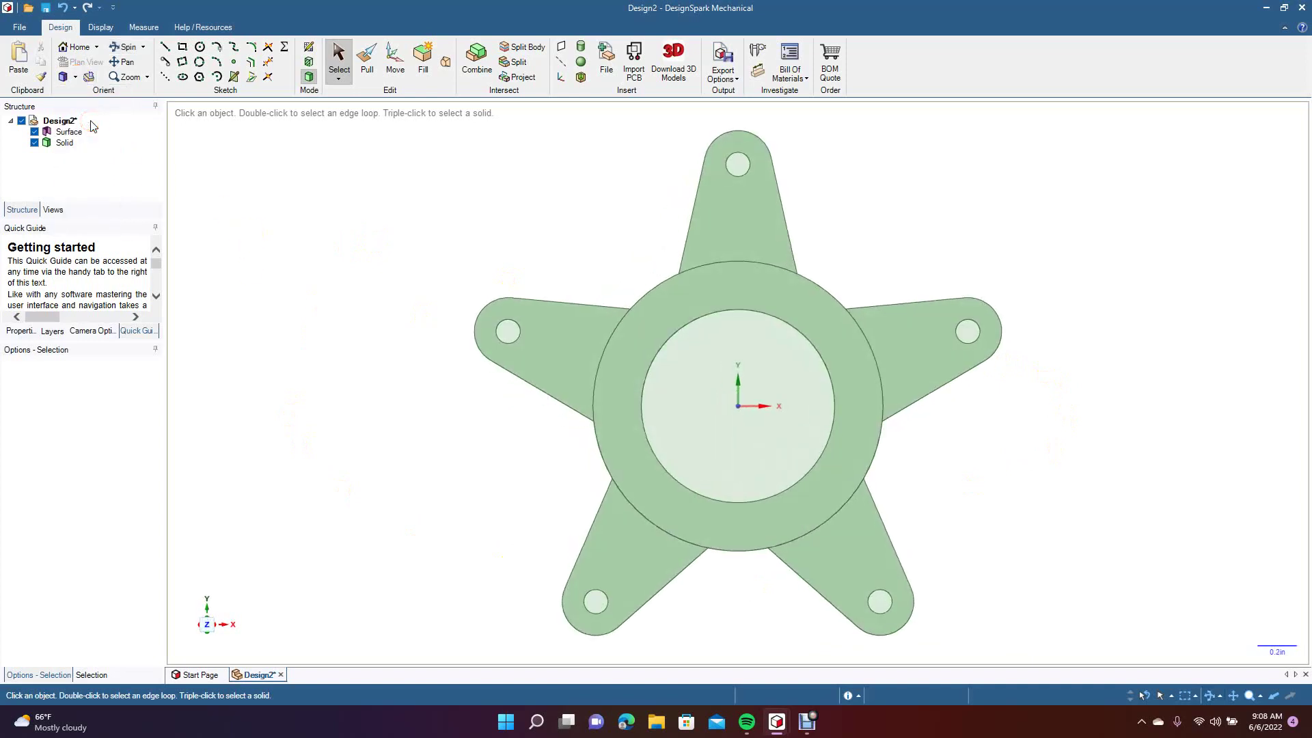
left_click(300, 151)
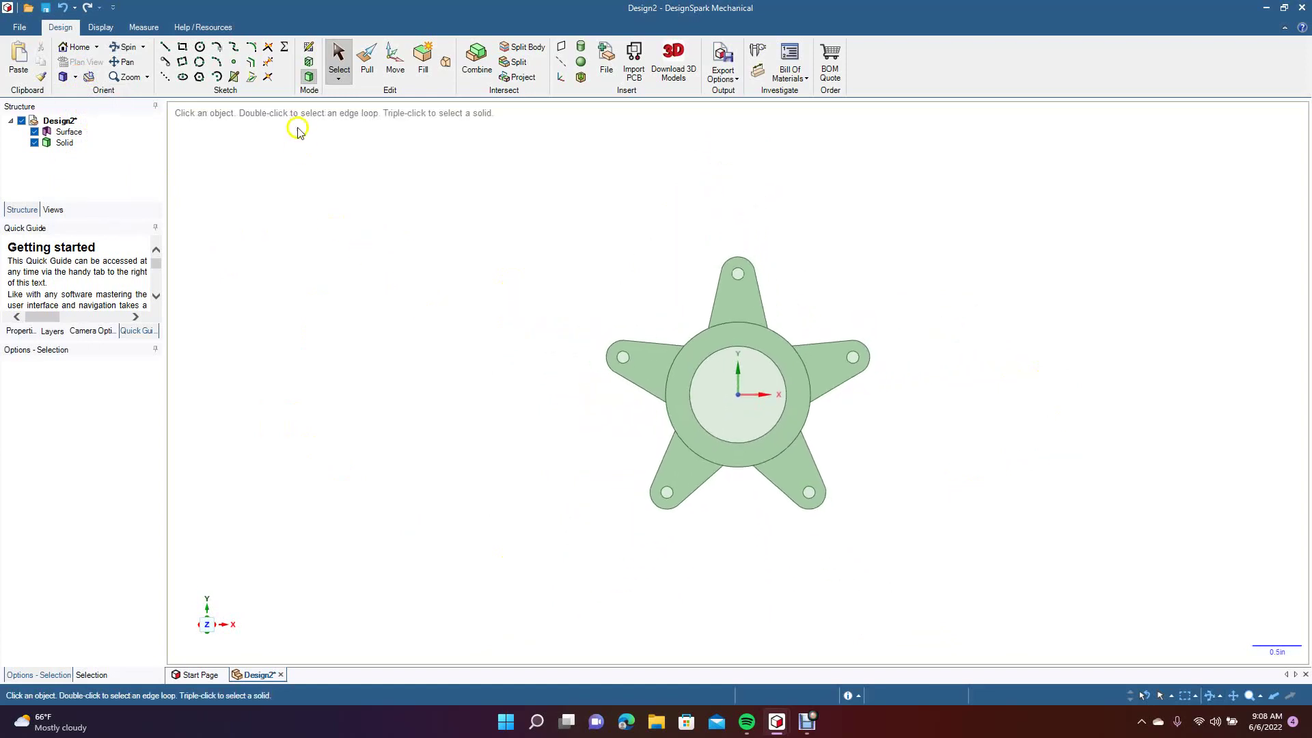
left_click(182, 47)
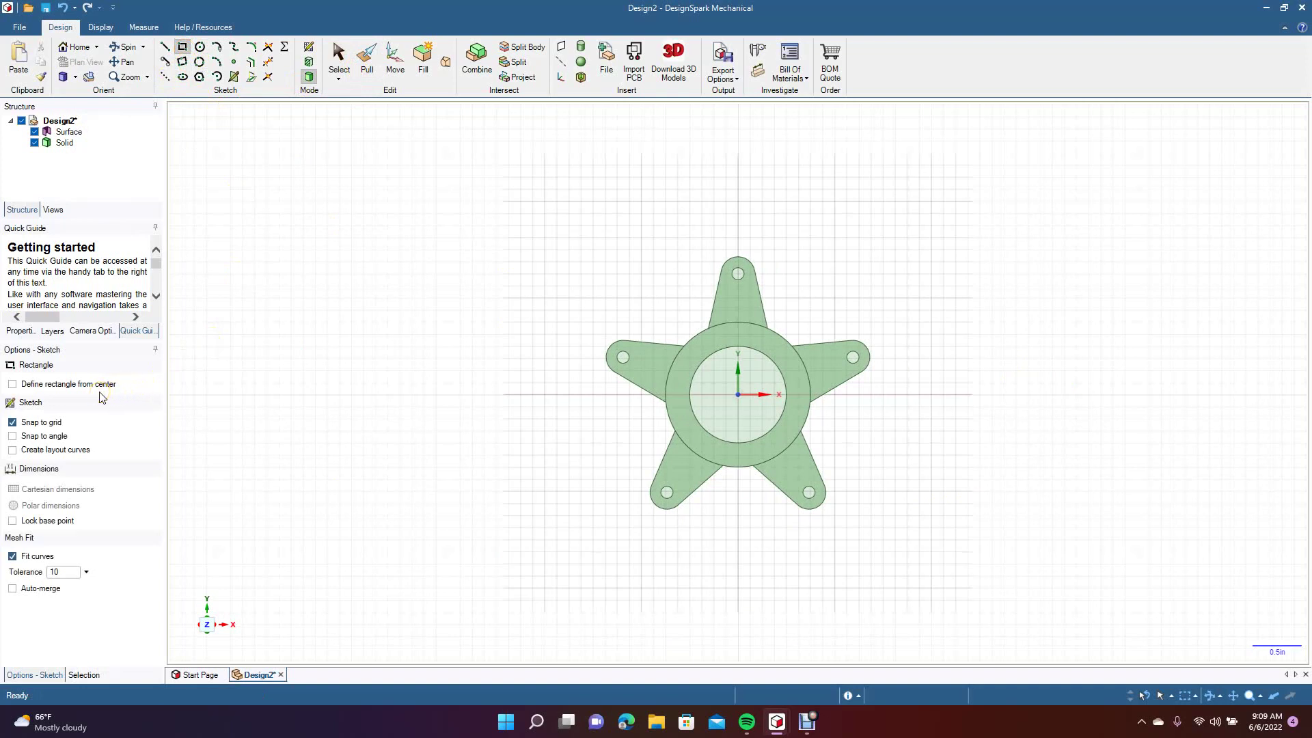
left_click(39, 384)
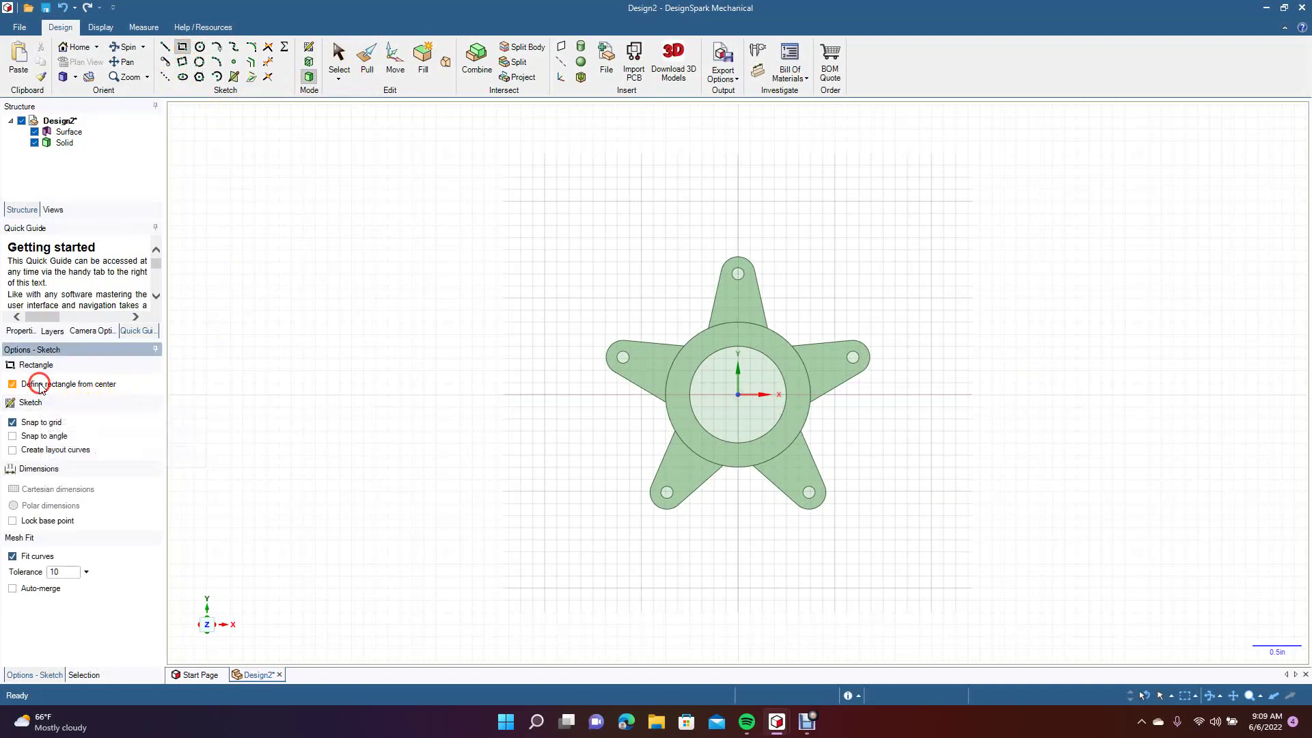
left_click(737, 393)
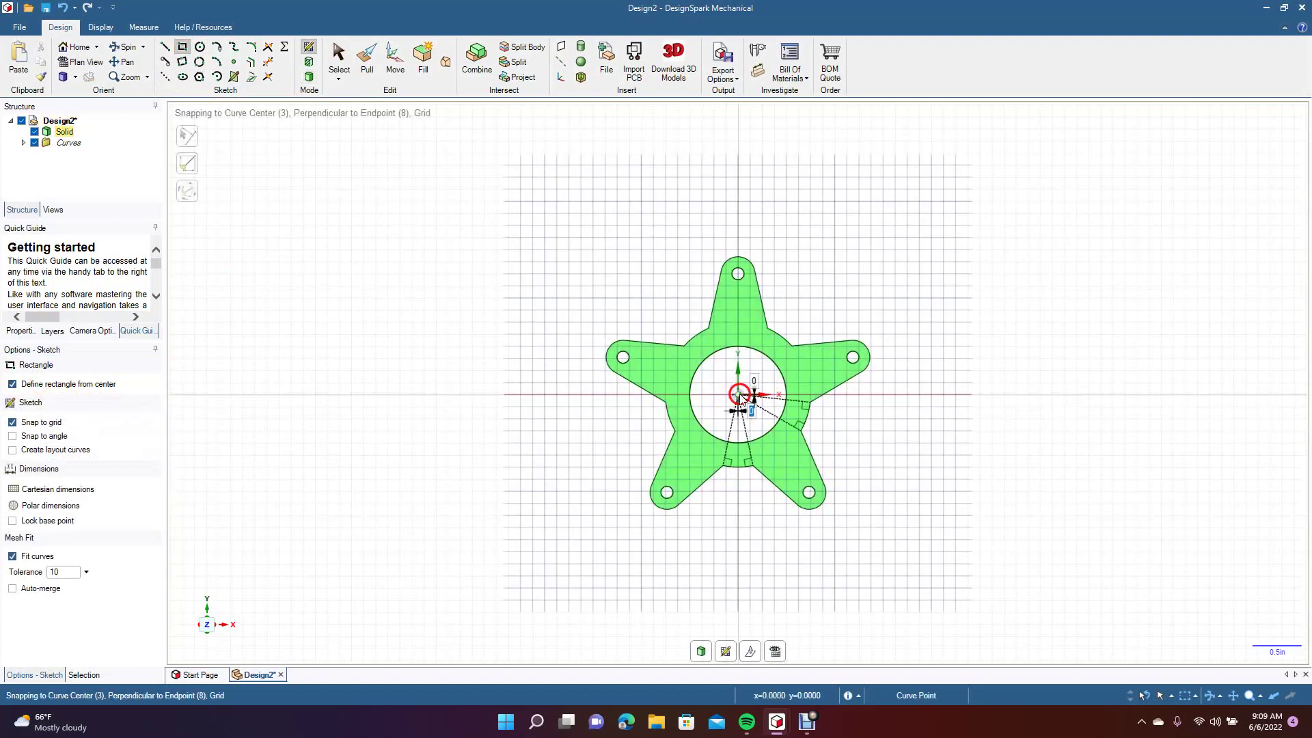
left_click(738, 395)
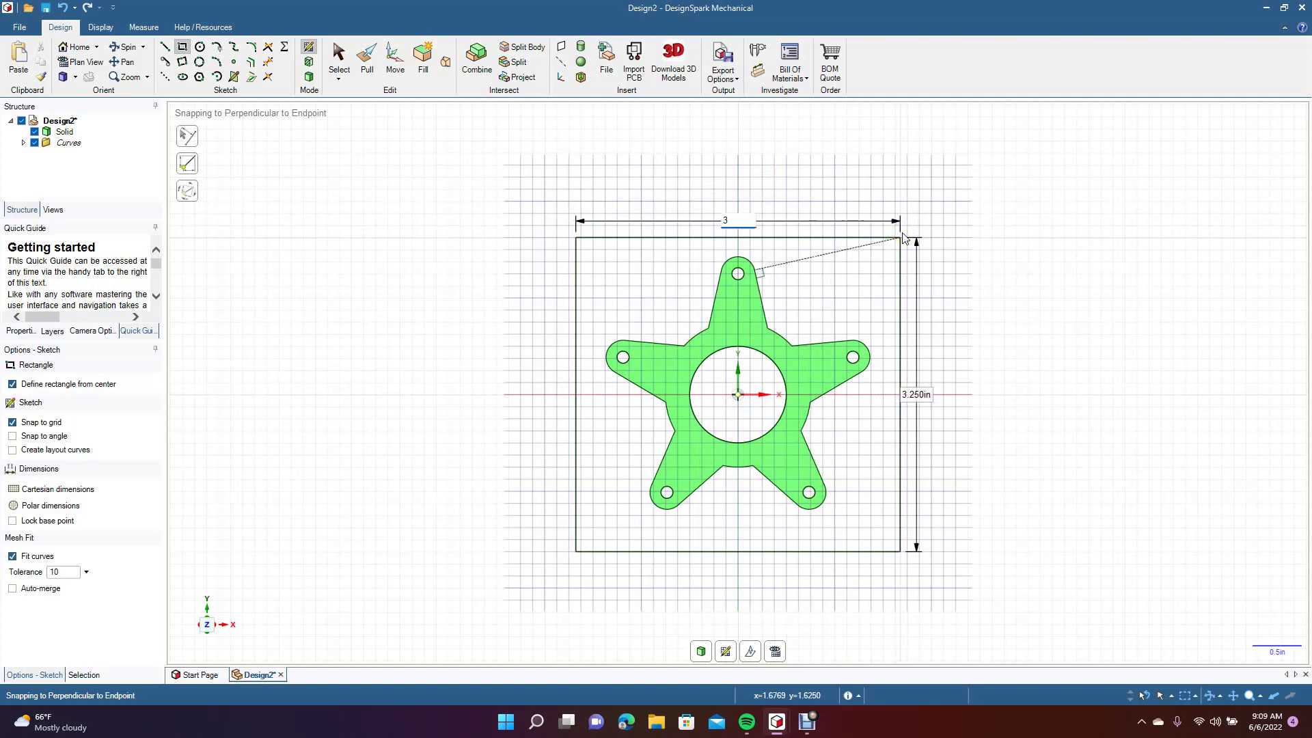
key("Tab")
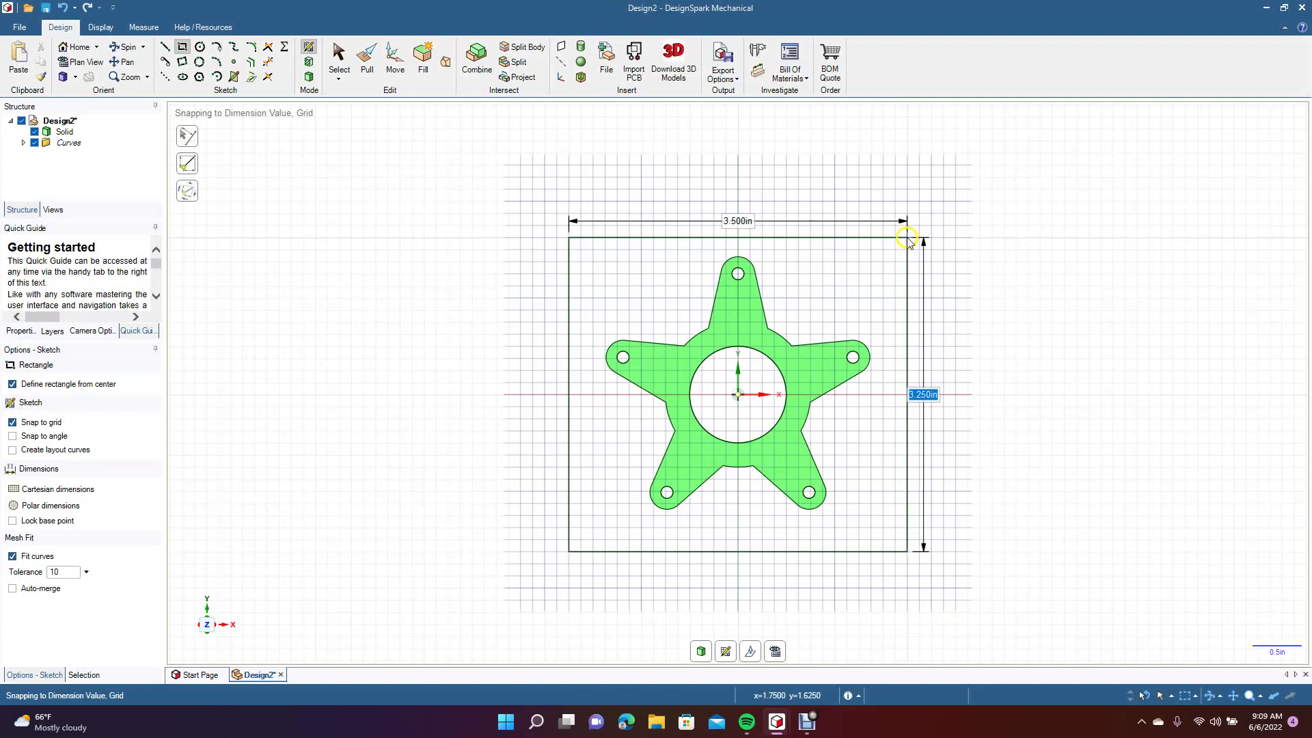
type("3")
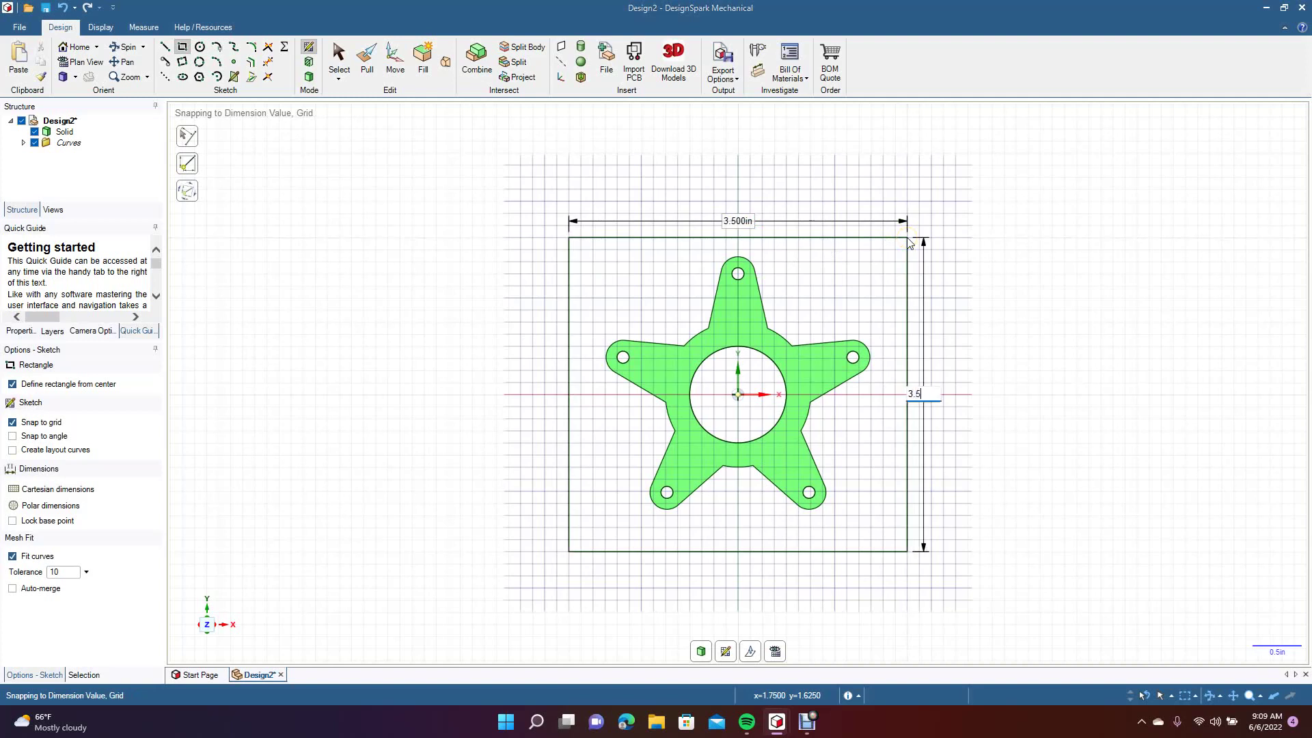
type(".5")
key("Return")
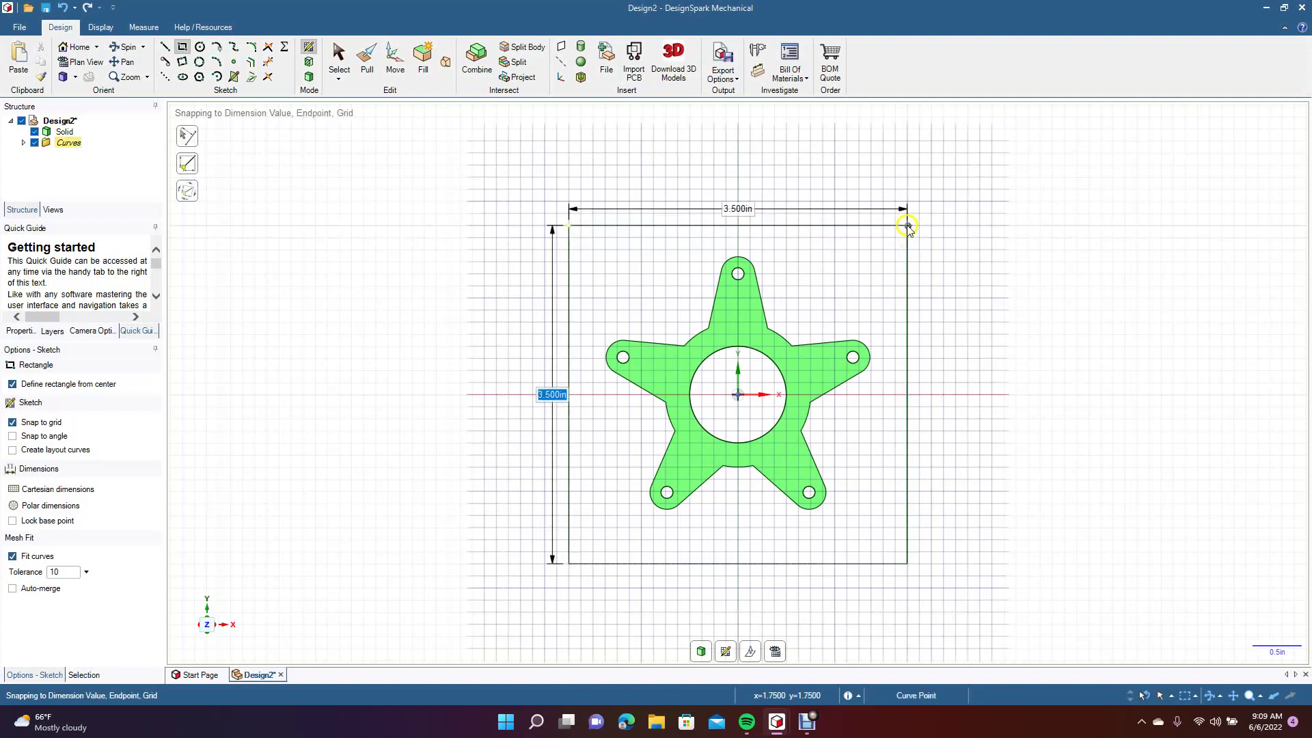
left_click(339, 62)
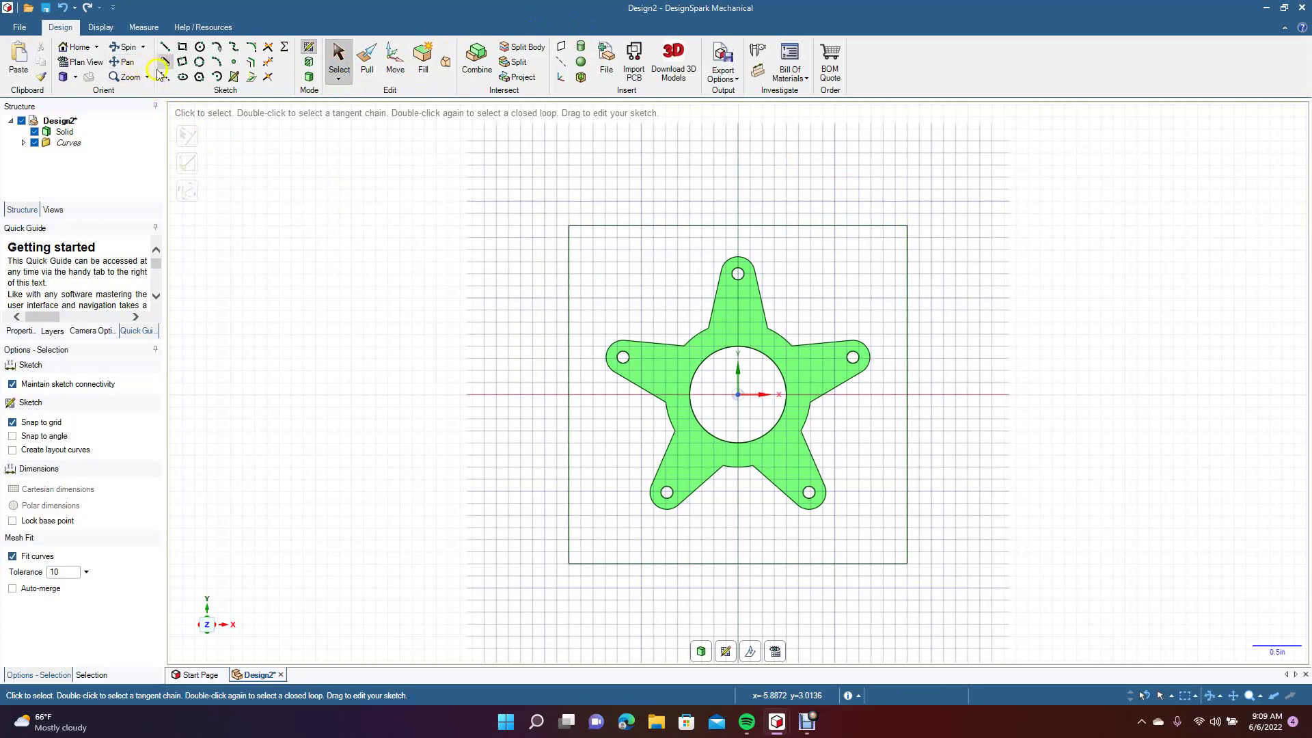
Tilt the view and switch from sketching to 3D mode to turn the square outline into a surface.
left_click(123, 46)
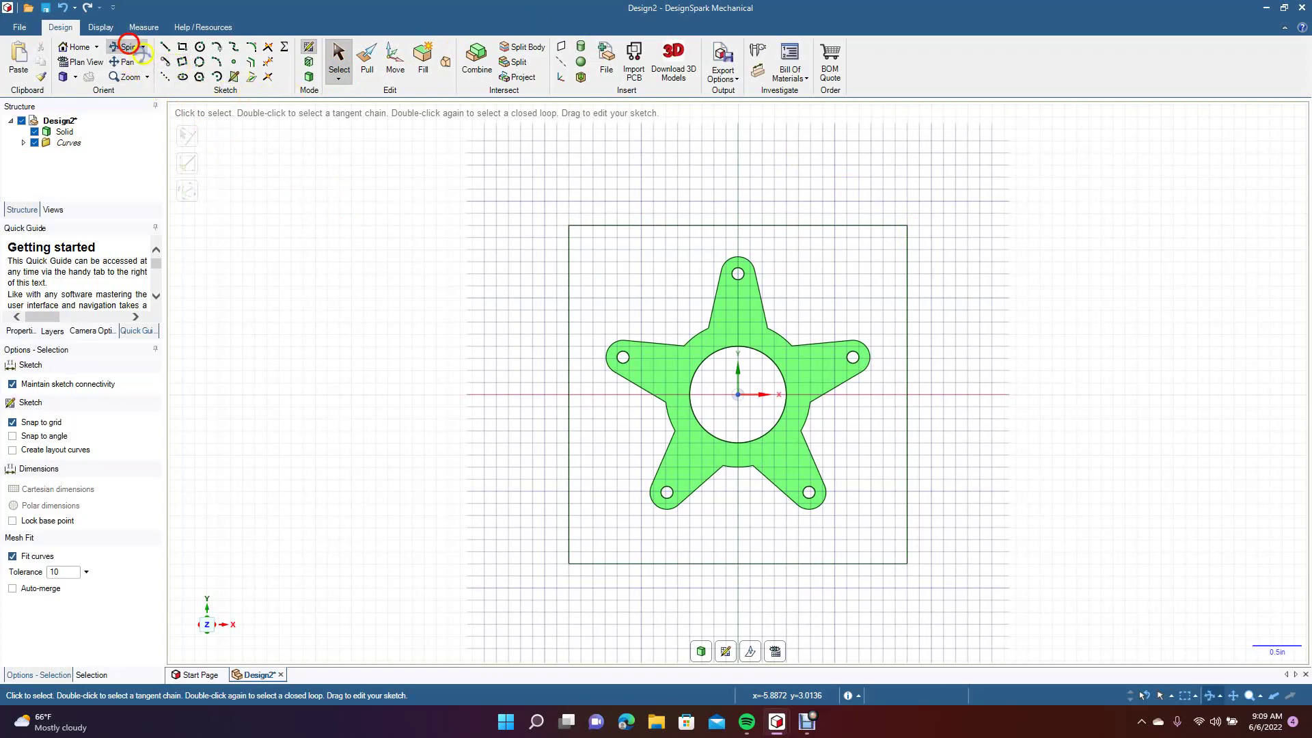
left_click_drag(250, 285, 261, 181)
key("v")
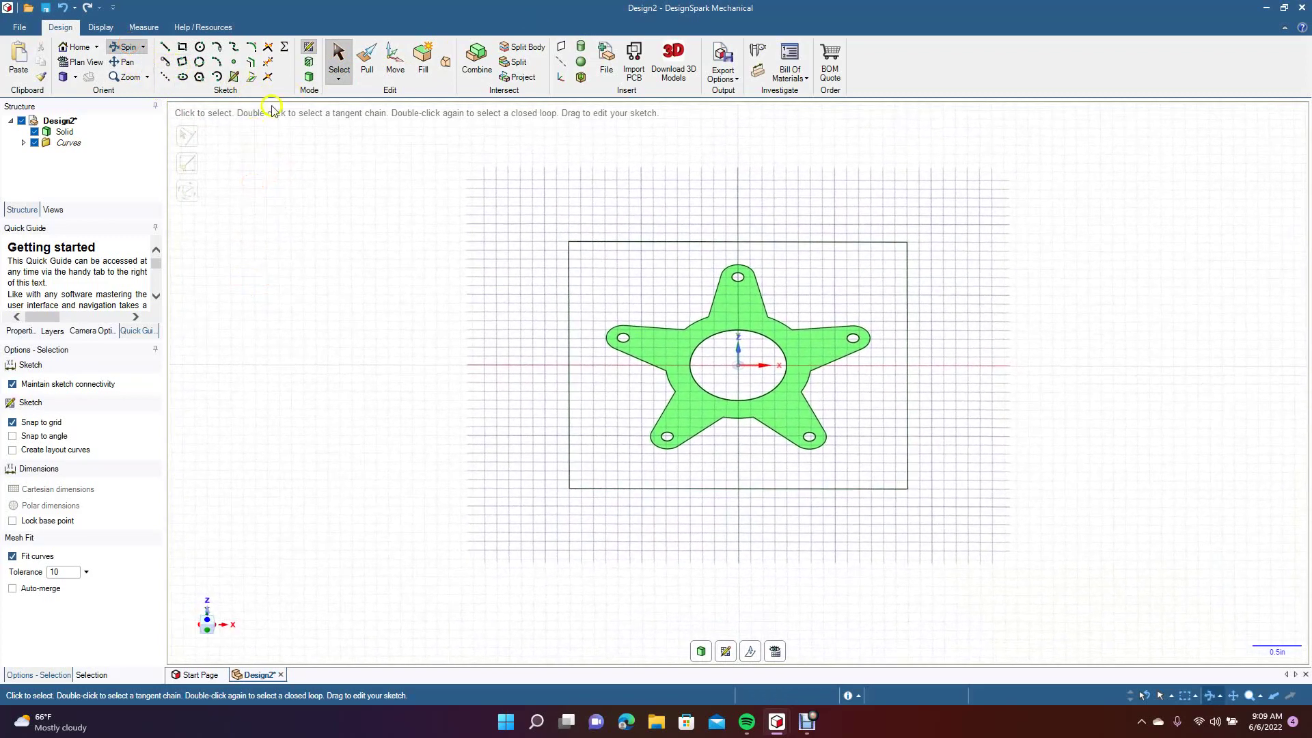
left_click(308, 79)
Select all four edges of the square surface around the hub, then copy and paste them as separate curves.
left_click(608, 253)
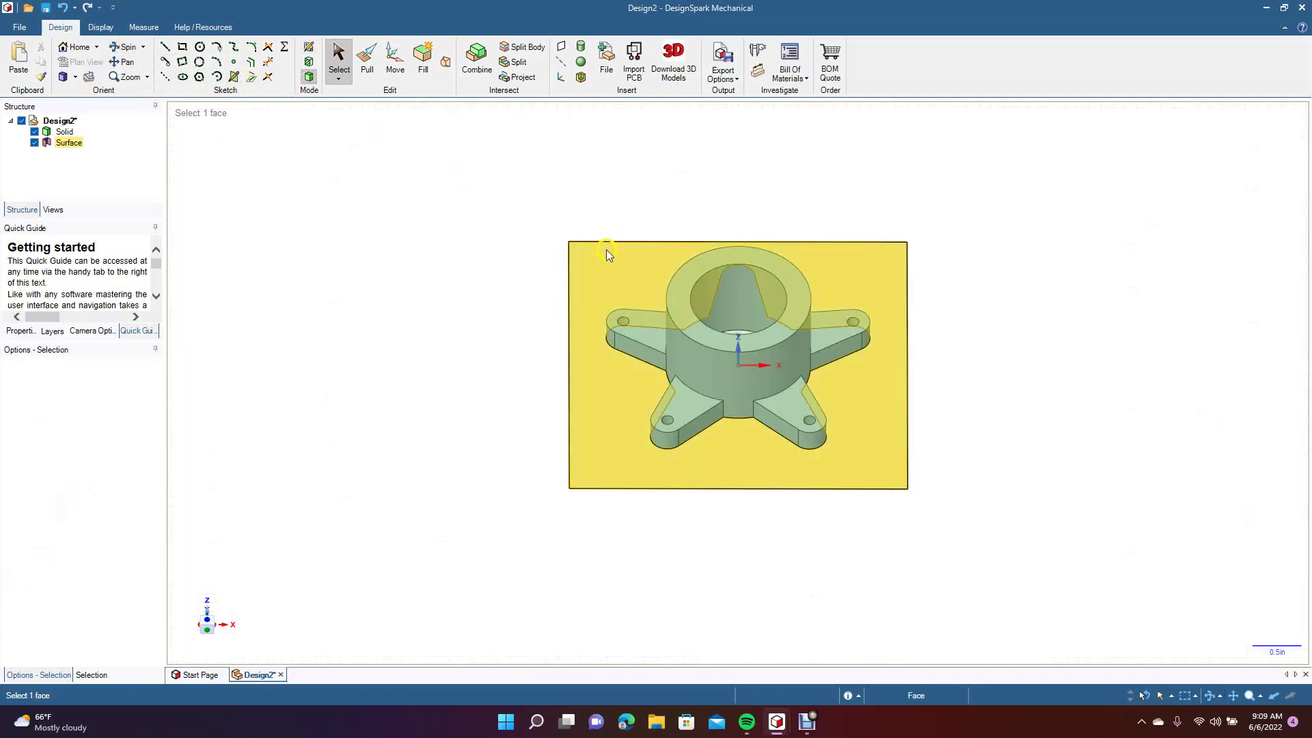
left_click(556, 278)
left_click(569, 293)
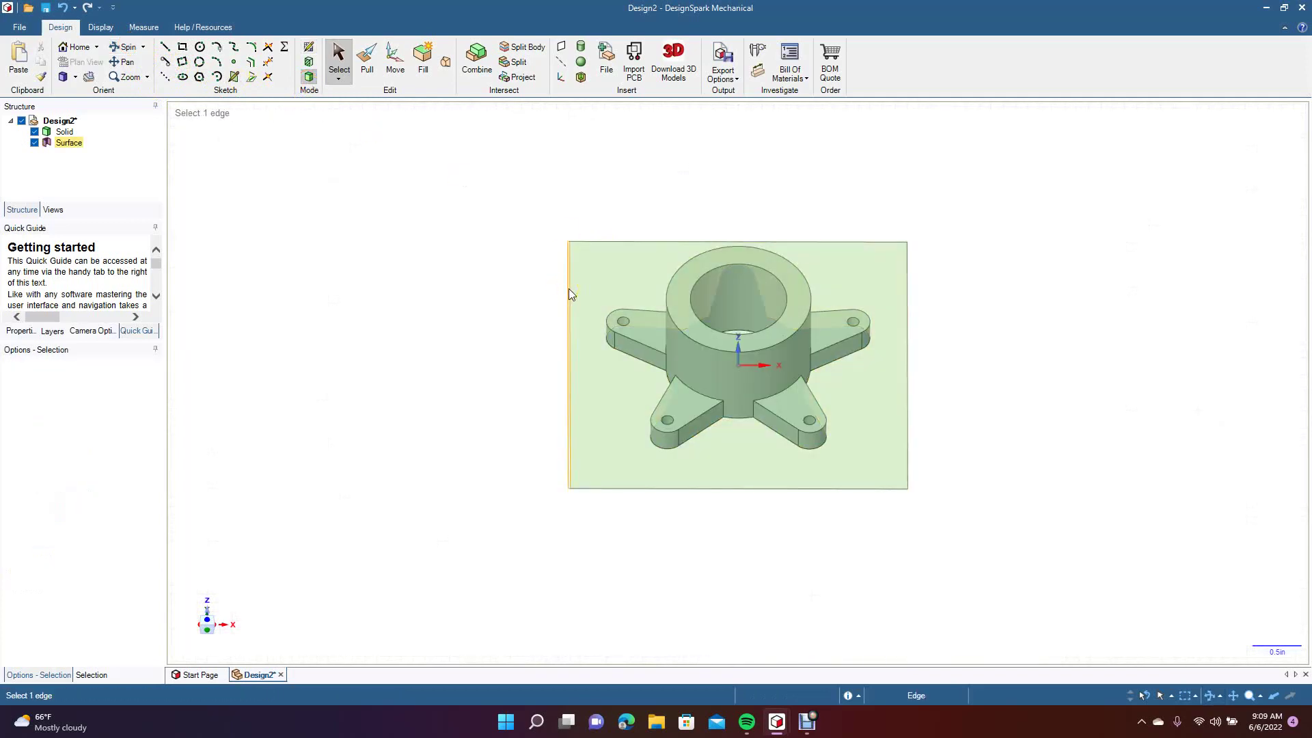
left_click(568, 296)
left_click(666, 489)
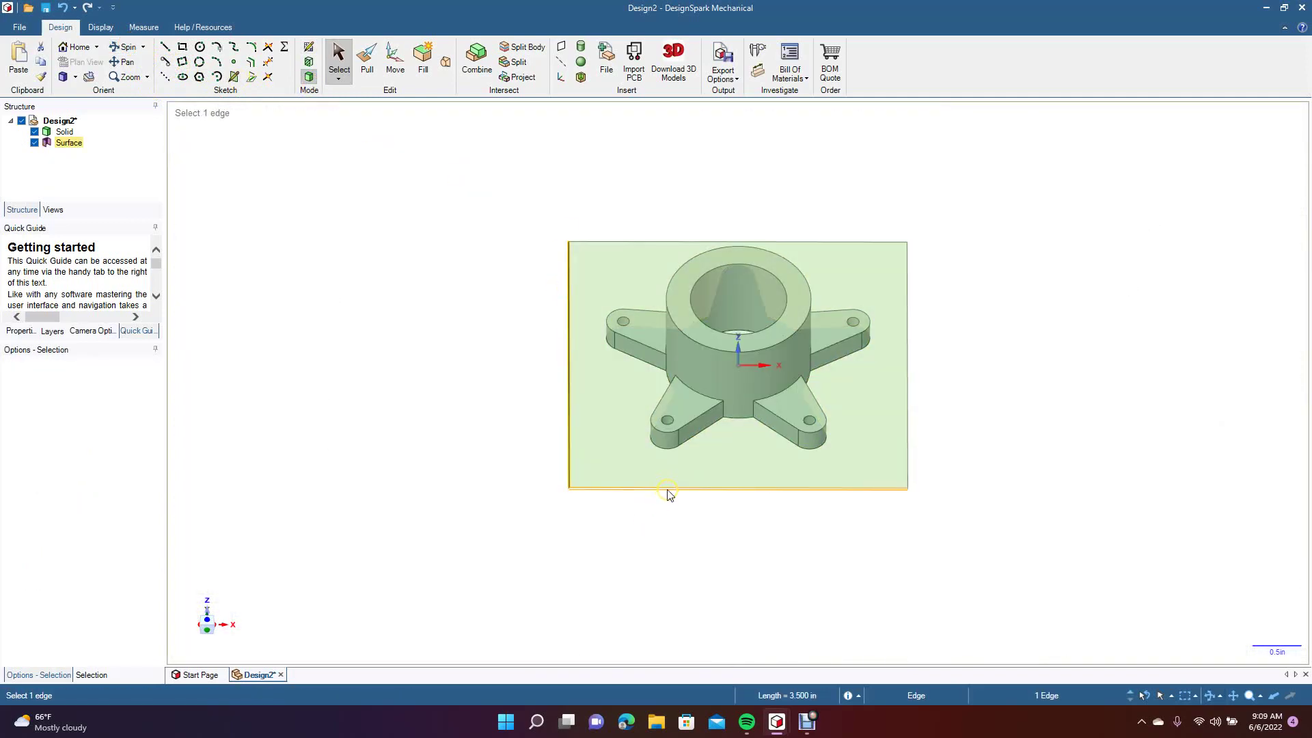
left_click(908, 424, "ctrl")
left_click(673, 242, "ctrl")
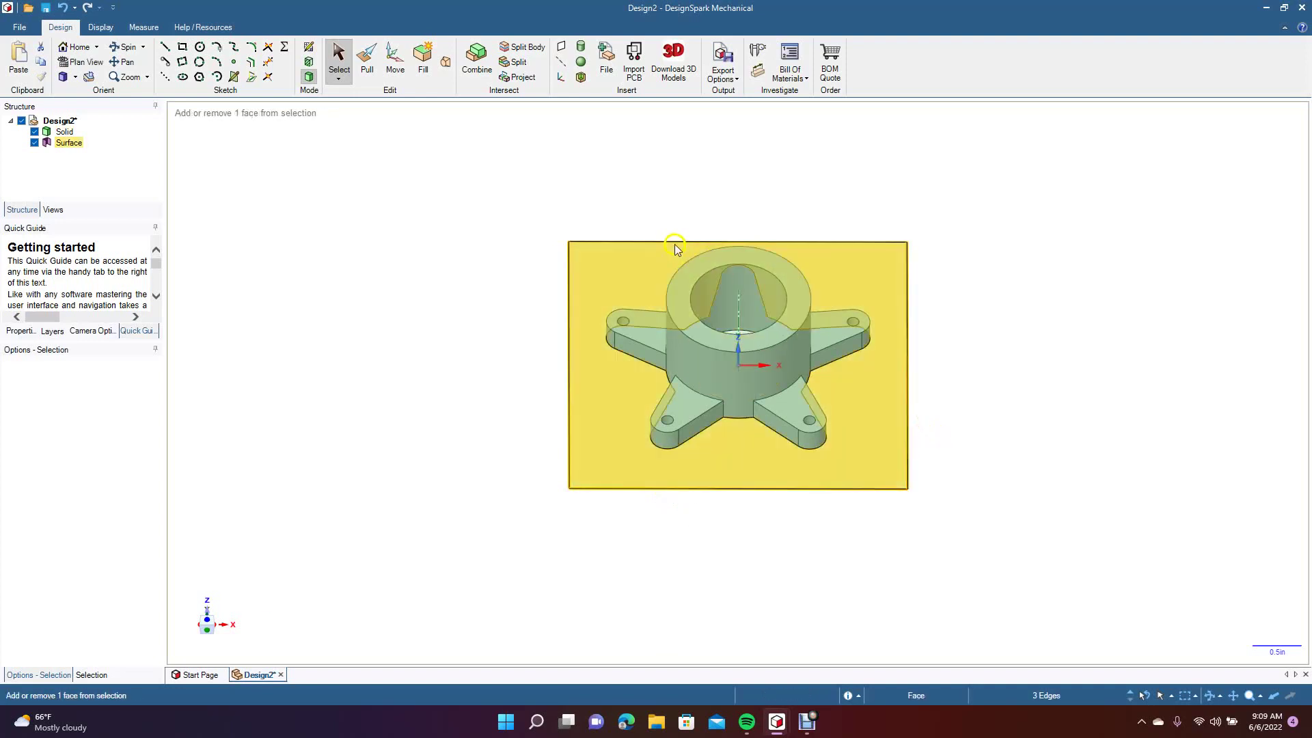
left_click(672, 242, "ctrl")
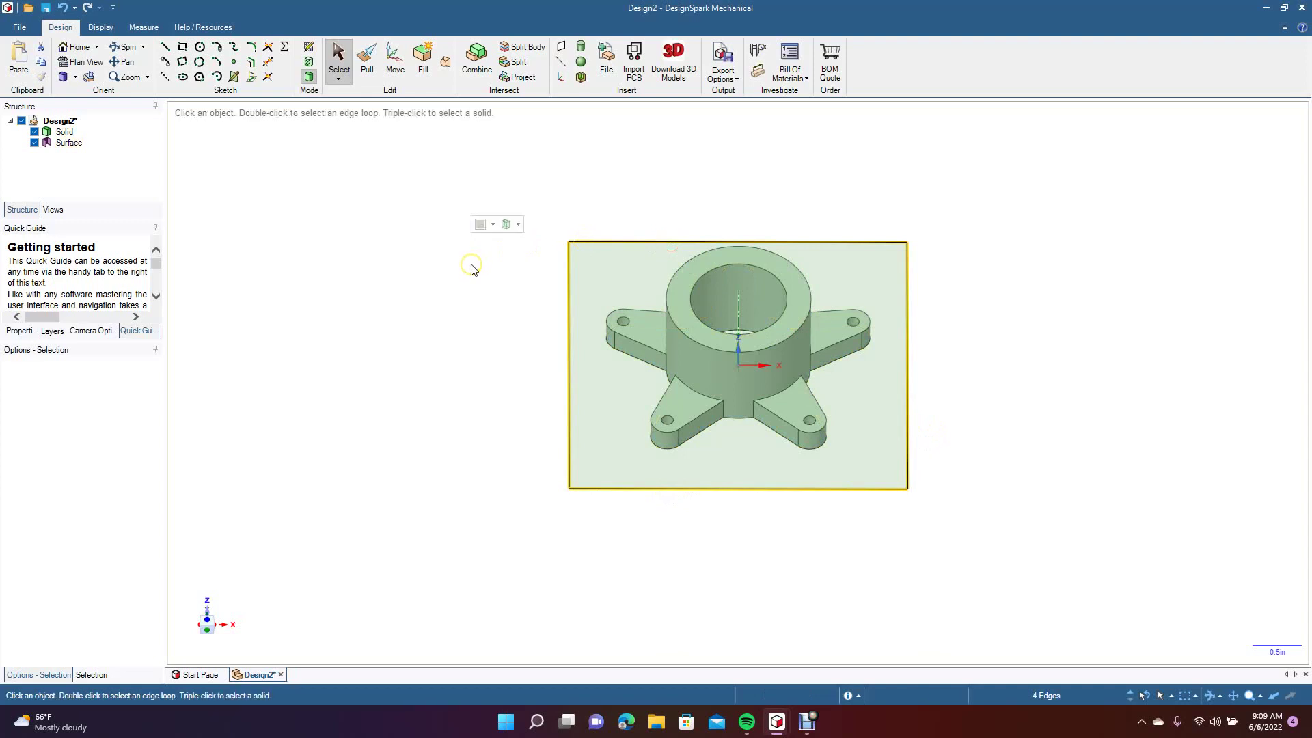
key("ctrl+c")
key("ctrl+v")
Move the copied square outline straight down along Z below the hub, and delete the original square surface around the hub.
left_click(395, 62)
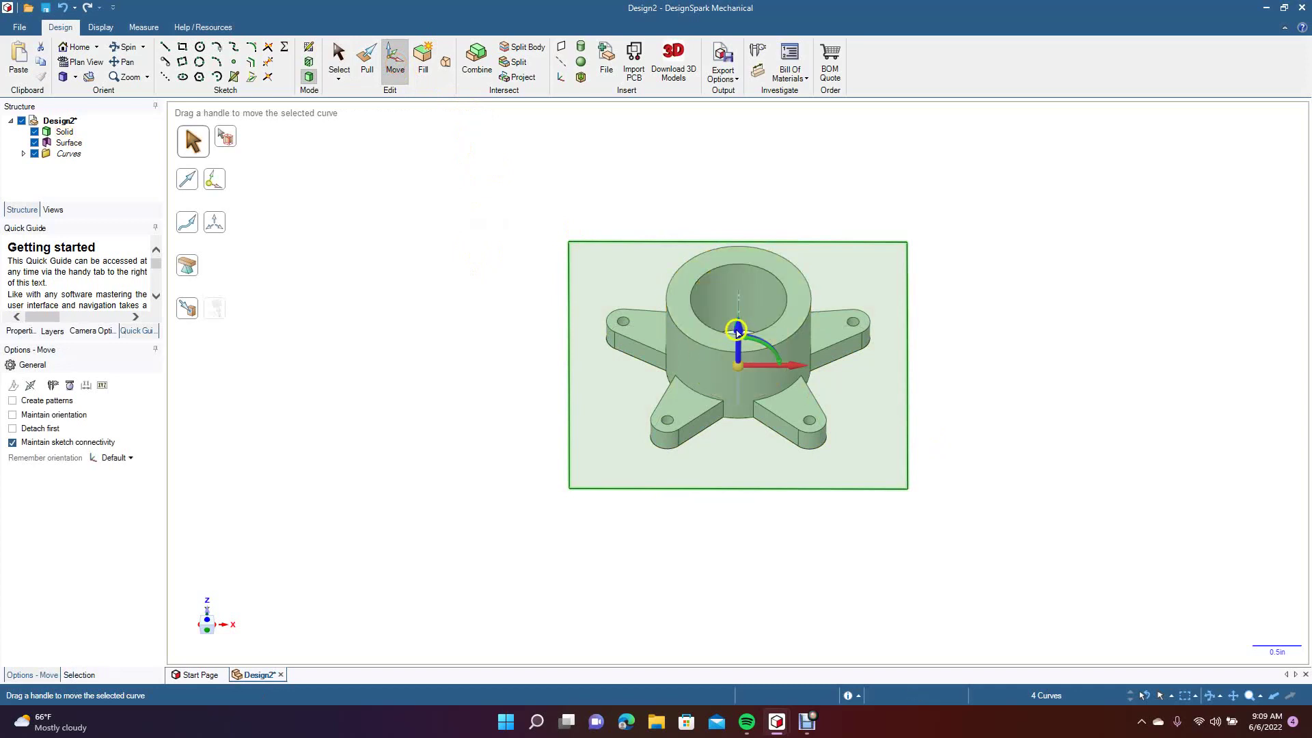
left_click_drag(741, 334, 744, 410)
left_click(511, 318)
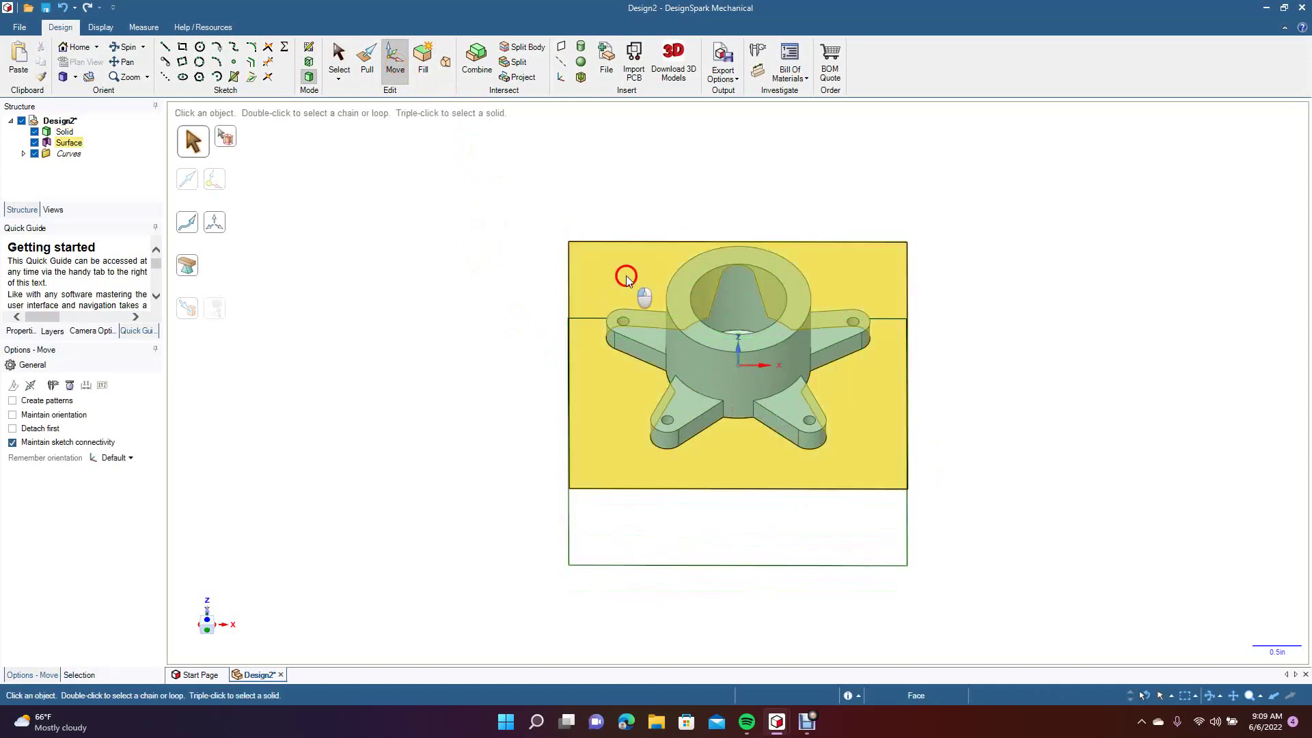
left_click(627, 280)
key("Delete")
Select the four curves of the lowered square outline and fill them to create a square face.
left_click(129, 47)
mouse_move(519, 384)
left_mouse_down()
mouse_move(513, 305)
mouse_move(501, 347)
mouse_move(544, 372)
left_mouse_up()
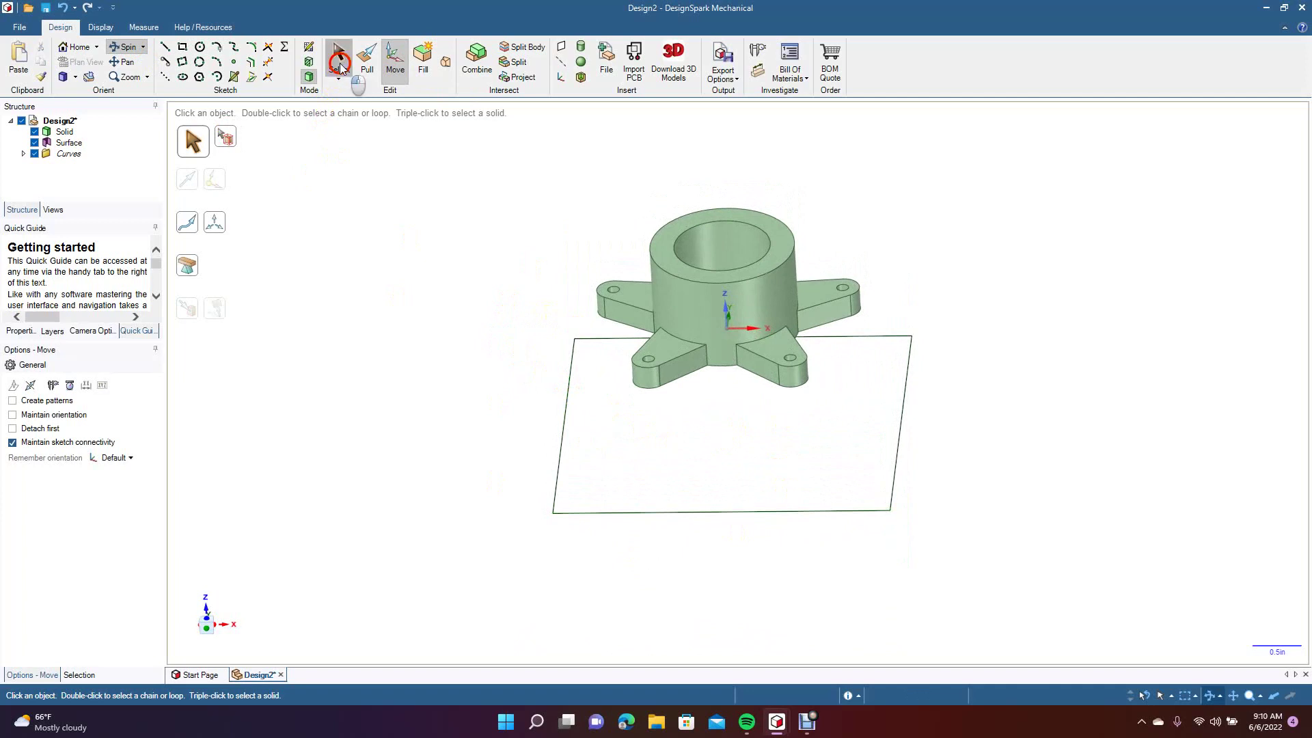
left_click(339, 66)
left_click(366, 60)
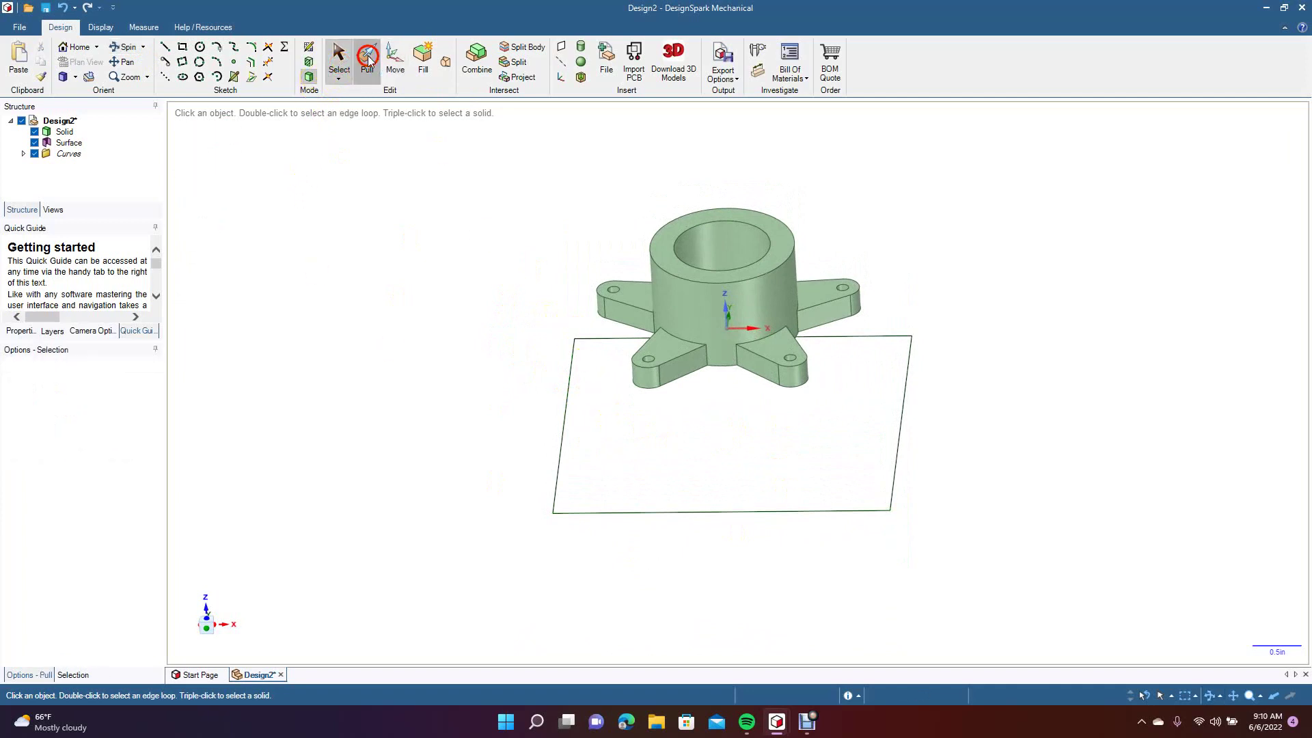
left_click(566, 422)
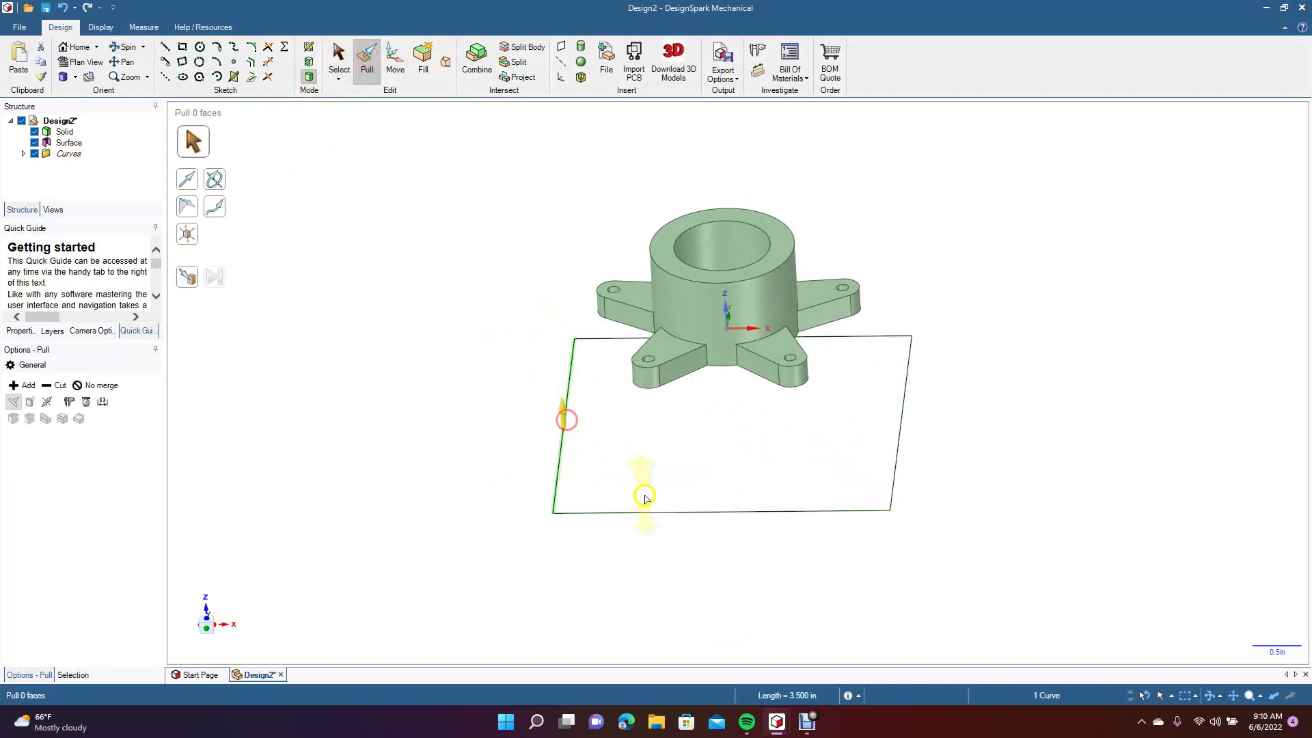
left_click(658, 513, "ctrl")
left_click(902, 441, "ctrl")
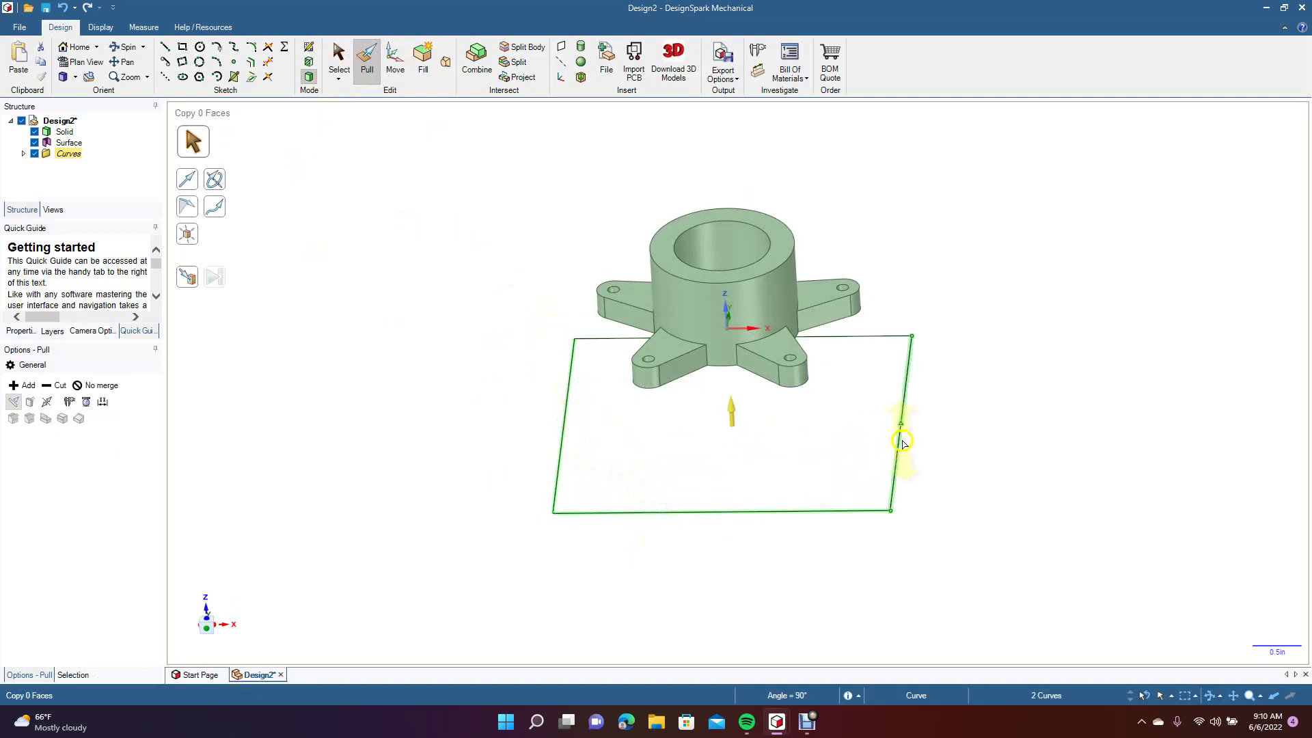
left_click(868, 337, "ctrl")
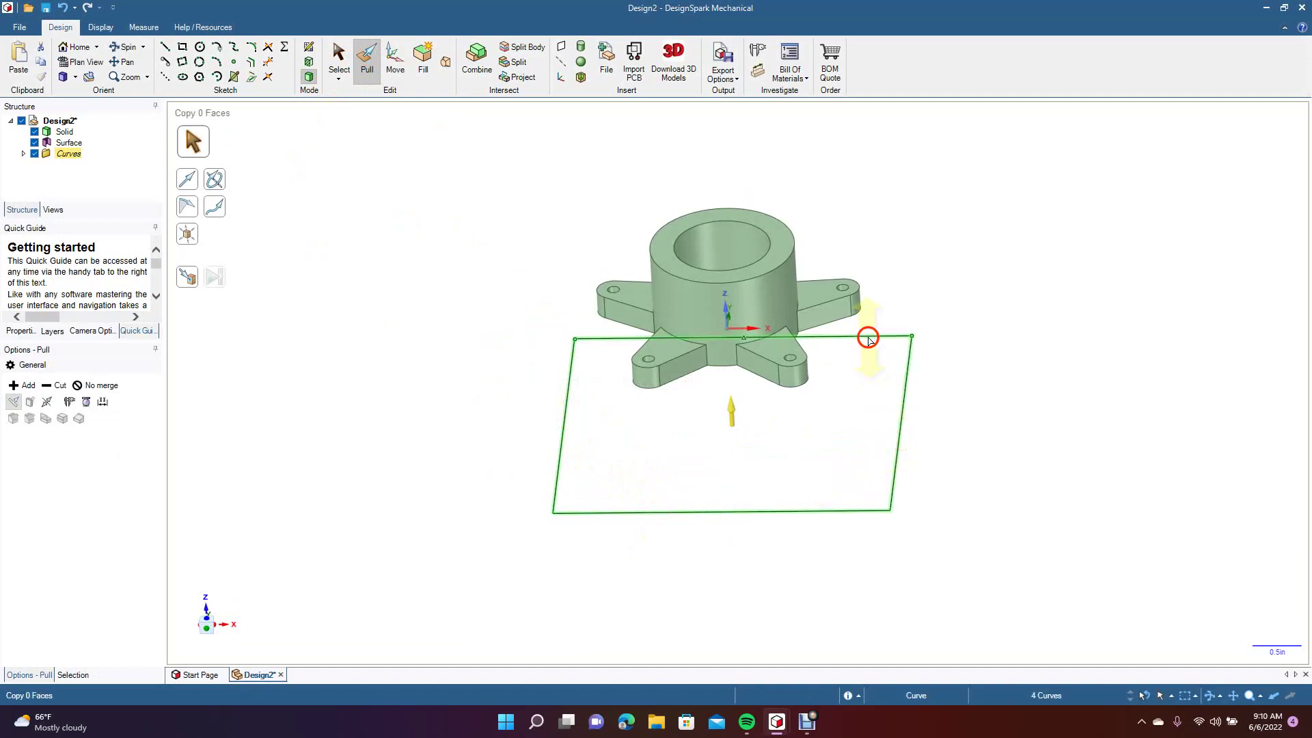
left_click(424, 64)
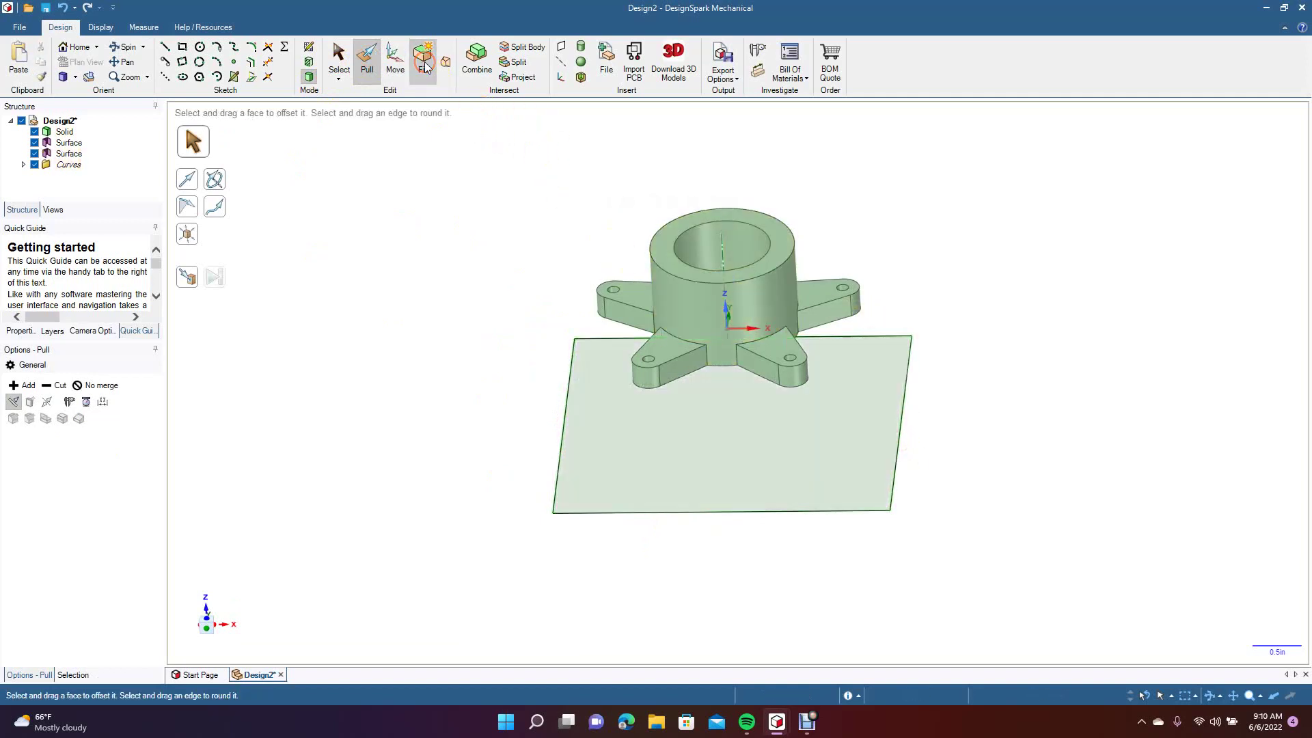
Try pulling the square face freehand downward into a plate.
left_click(609, 410)
left_click(463, 146)
left_click(627, 454)
left_click_drag(627, 454, 627, 486)
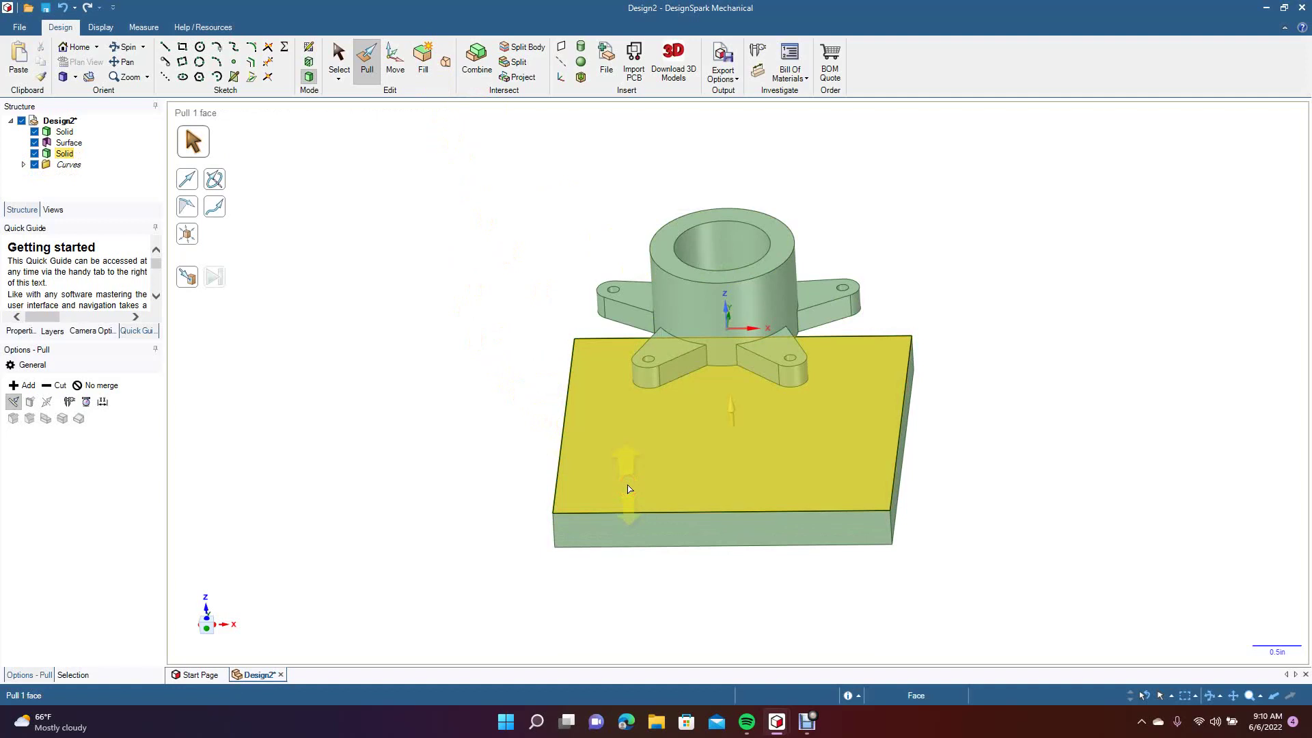
key("ctrl+z")
Pull the square face 0.5 in upward towards the hub to form a solid plate, and clear the selection.
left_click(653, 466)
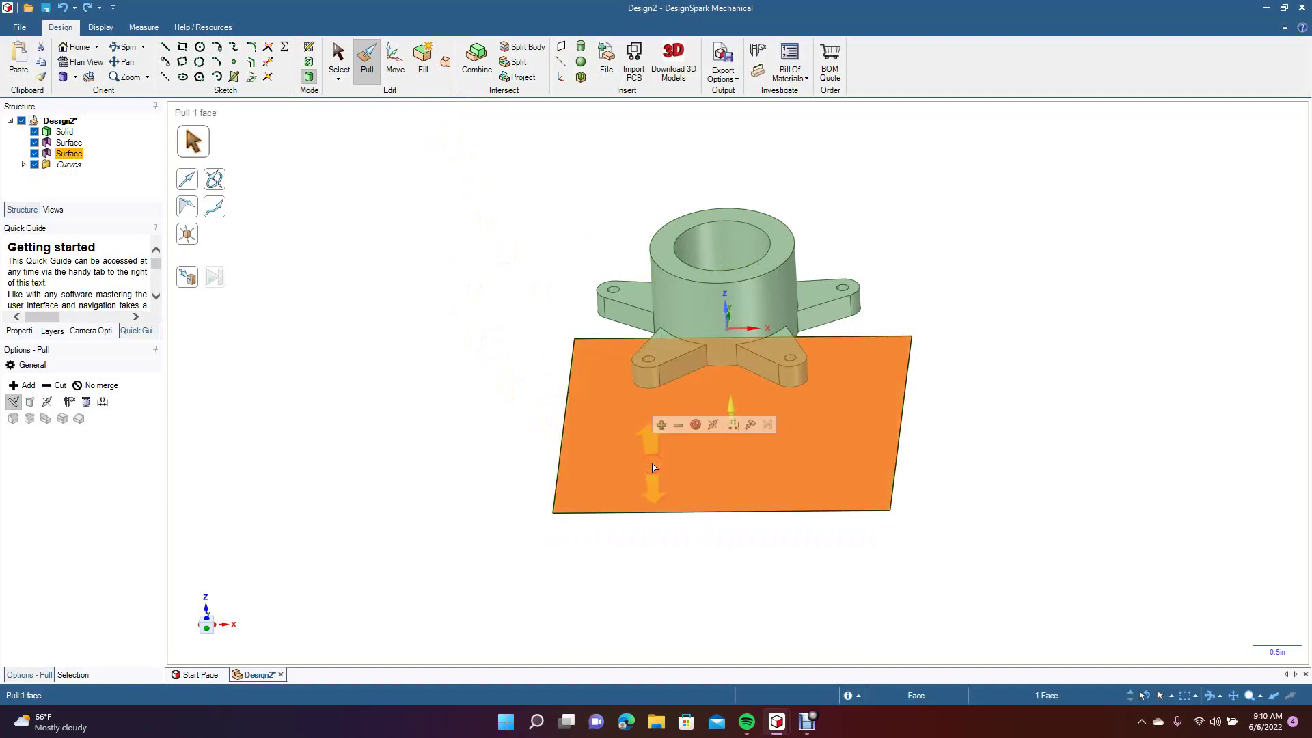
key("space")
type("0.5")
key("Return")
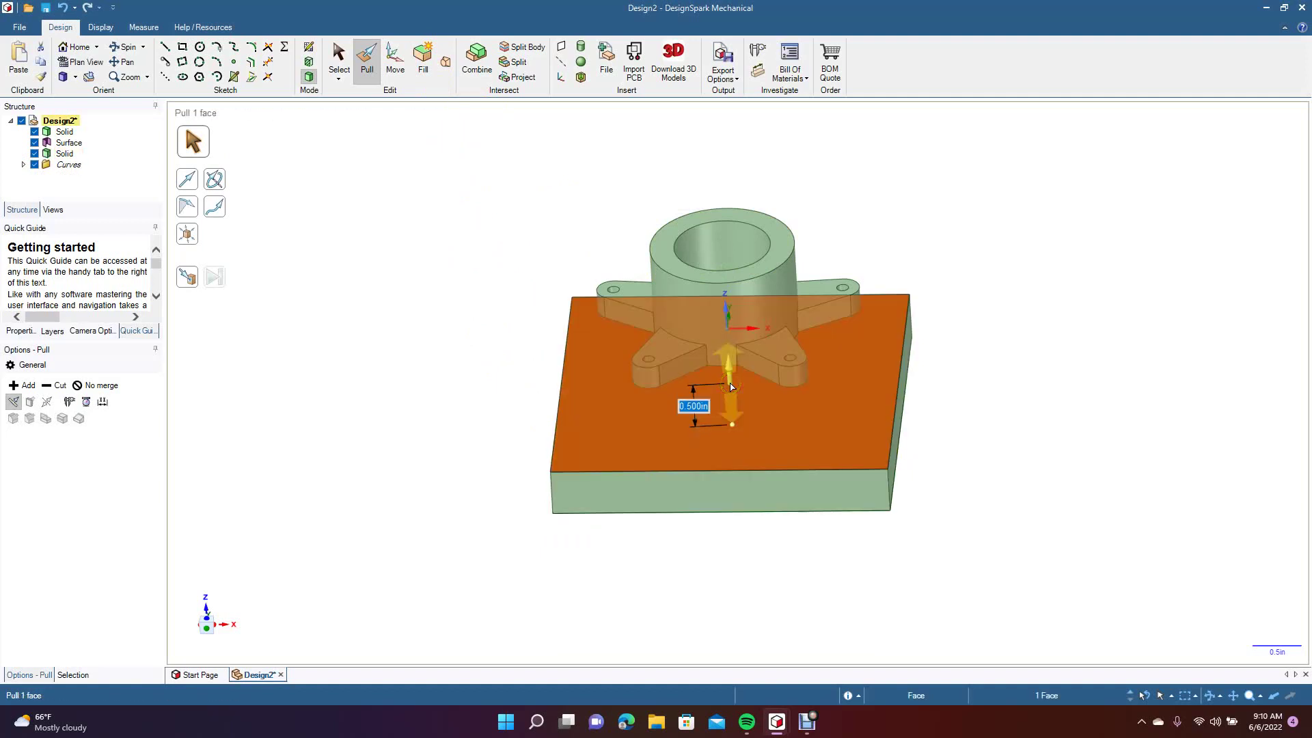
left_click(340, 60)
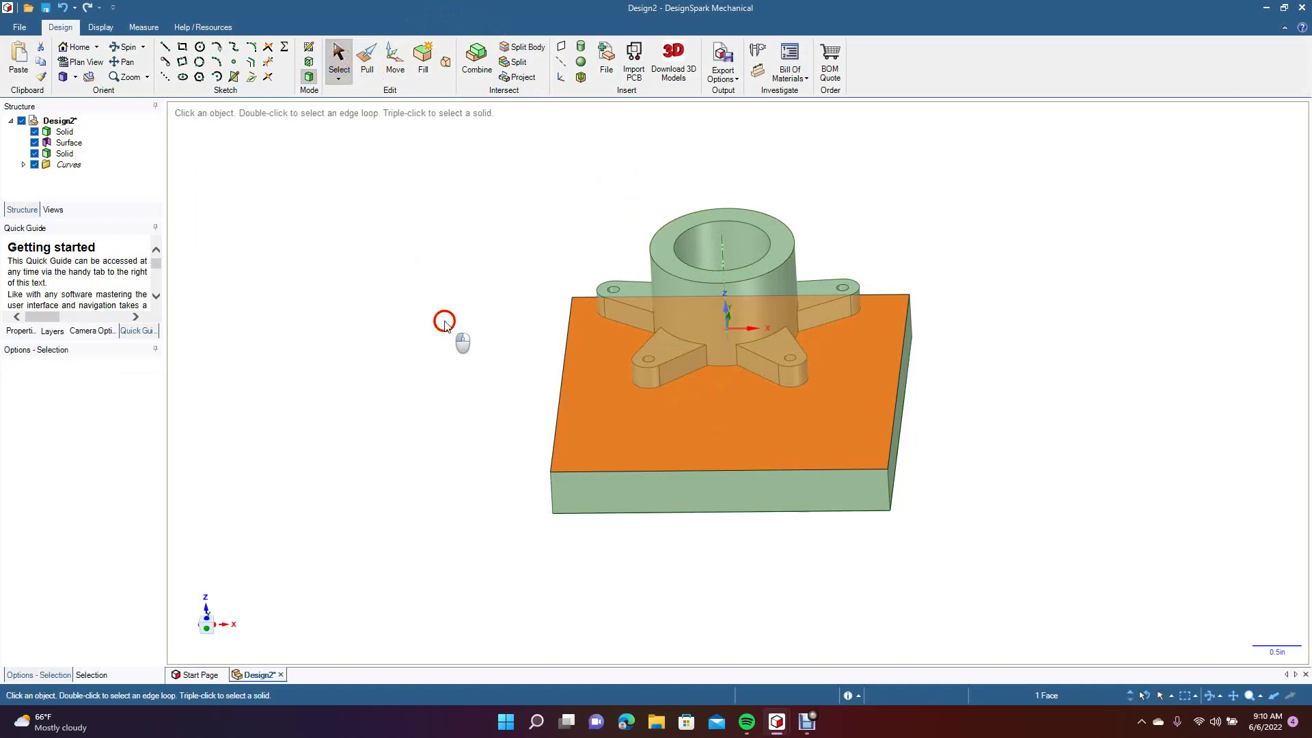
left_click(440, 320)
In the top view, sketch a 3.5 in line along the Y axis across the plate's upper face, from edge to edge through the center.
left_click(118, 50)
left_click_drag(424, 407, 439, 536)
left_click(75, 77)
left_click(90, 125)
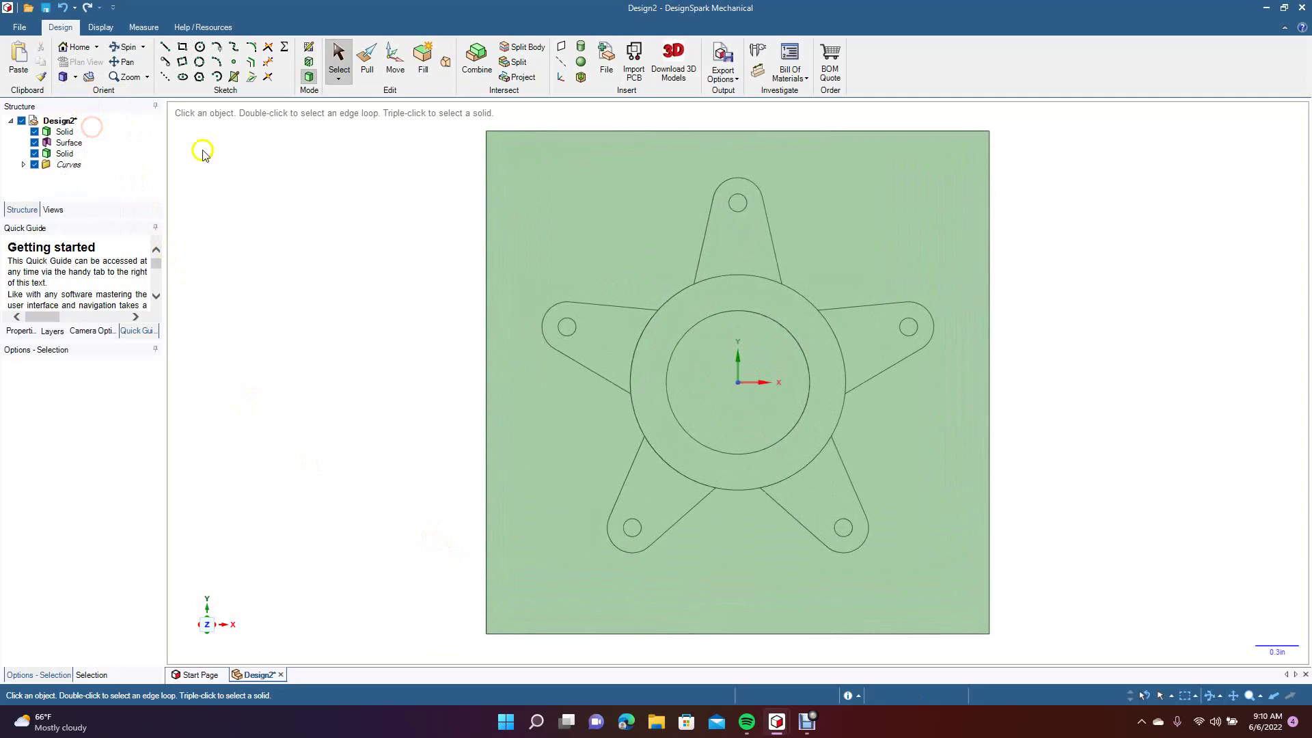
left_click(585, 231)
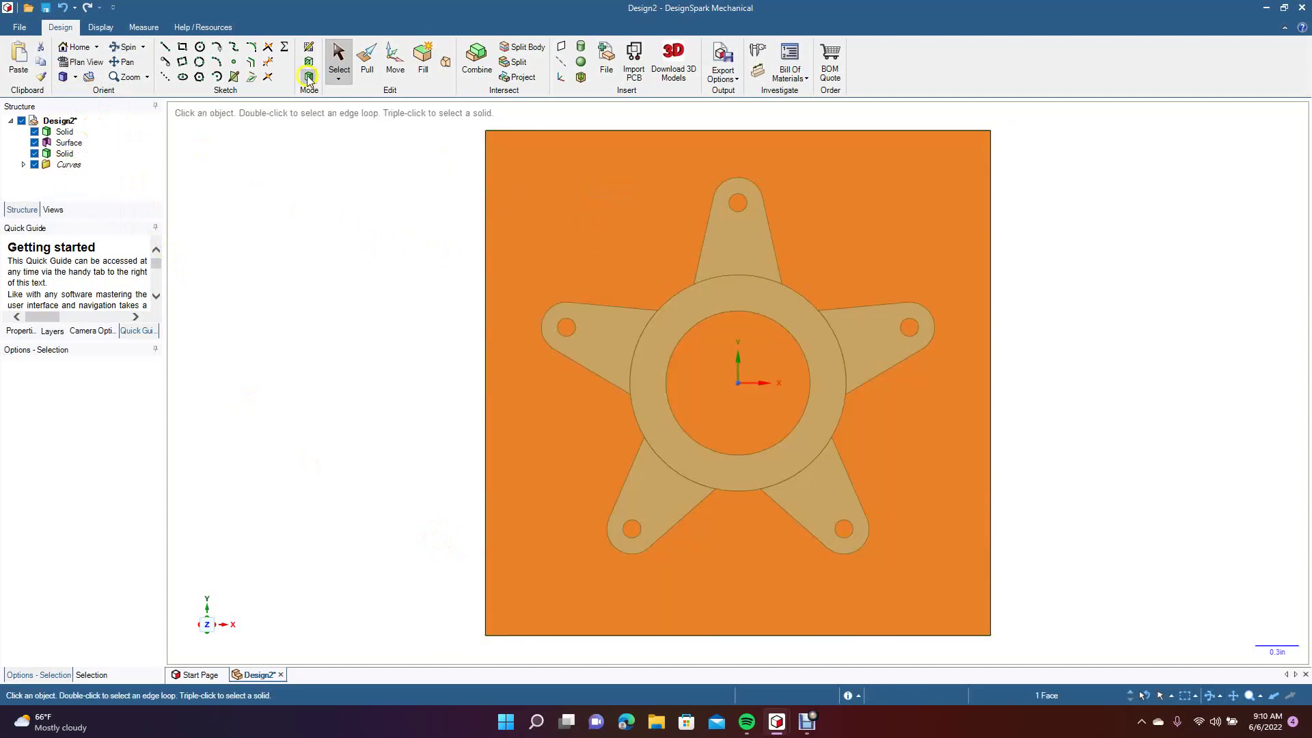
left_click(166, 51)
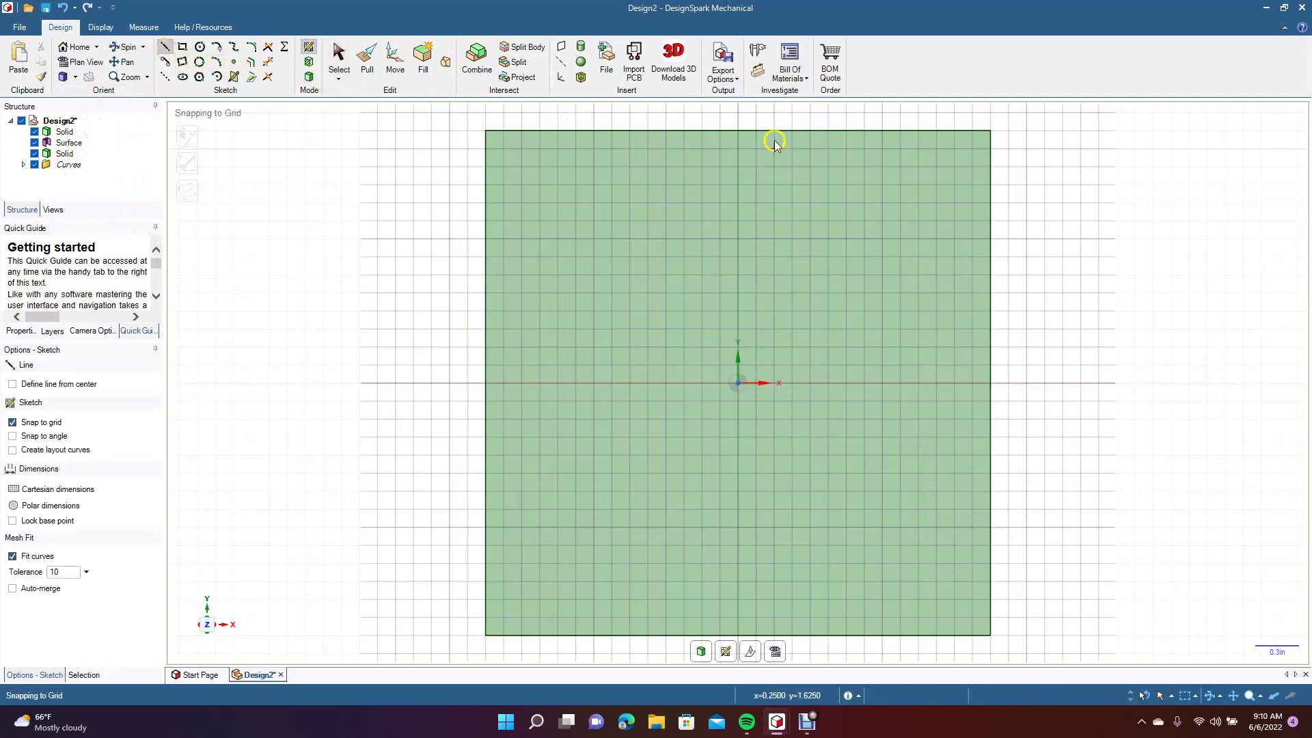
left_click(740, 131)
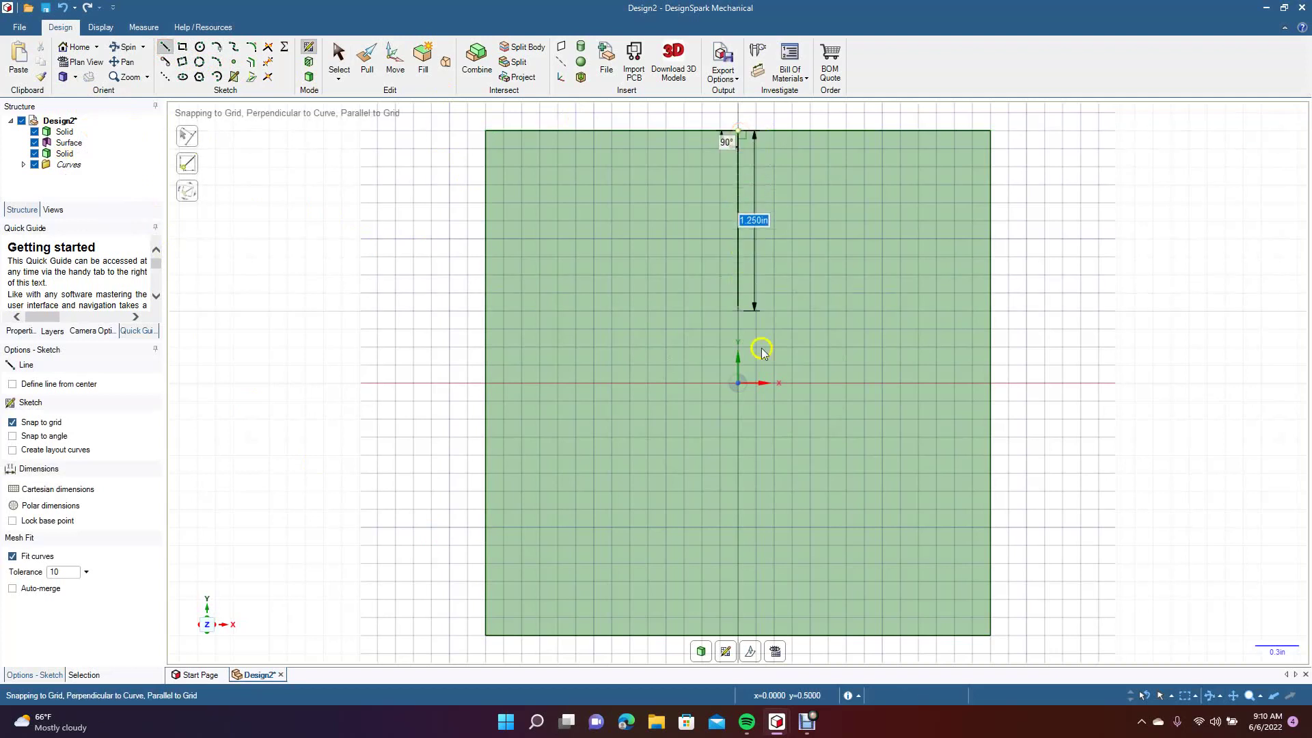
left_click(739, 633)
left_click(338, 56)
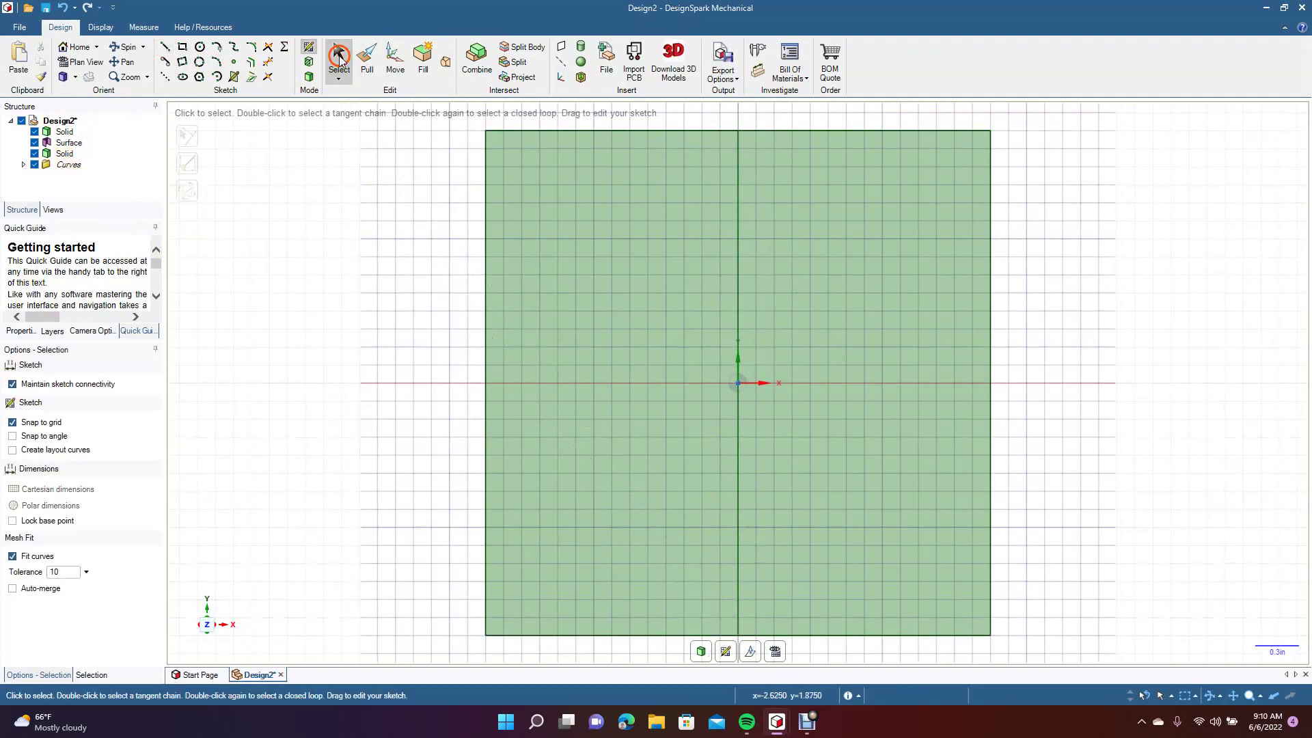
Return to 3D mode and pull the plate's center line upward into a vertical surface about 1.84 in high through the hub.
left_click(311, 79)
left_click(127, 51)
left_click_drag(275, 325, 265, 269)
left_click(367, 58)
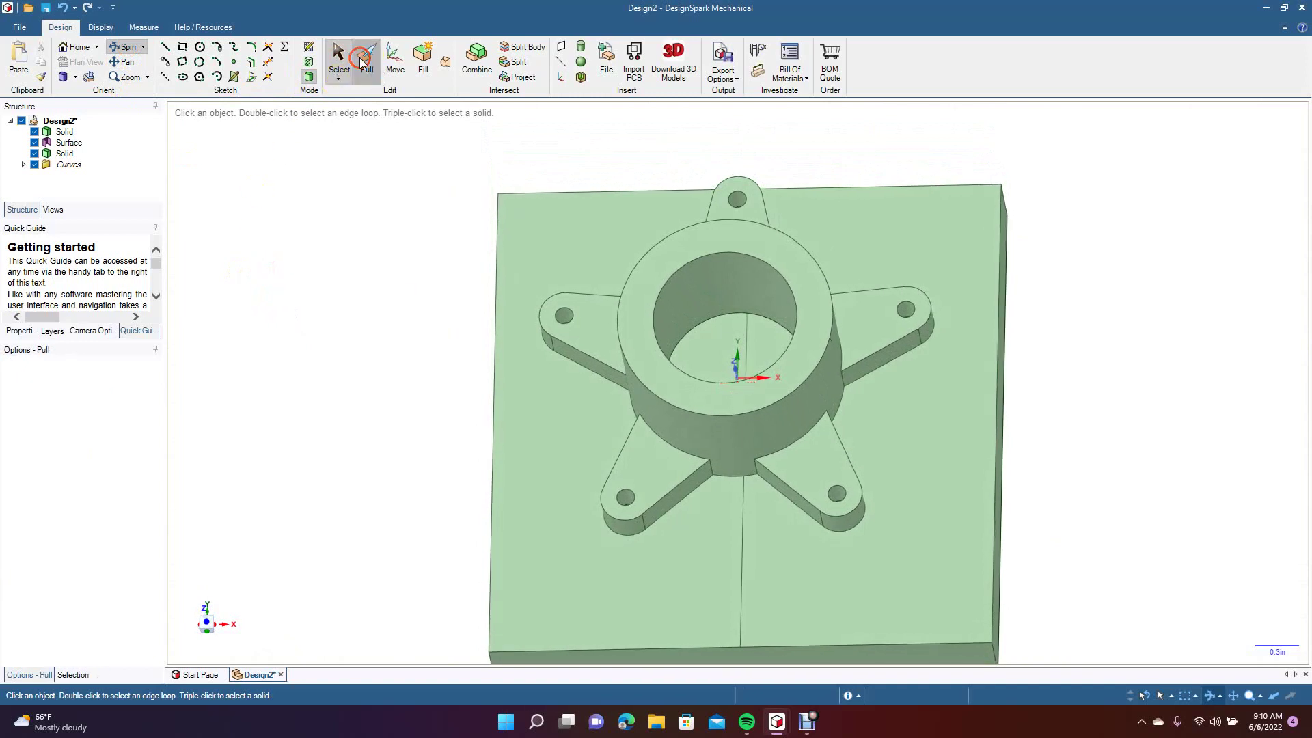
left_click(742, 509)
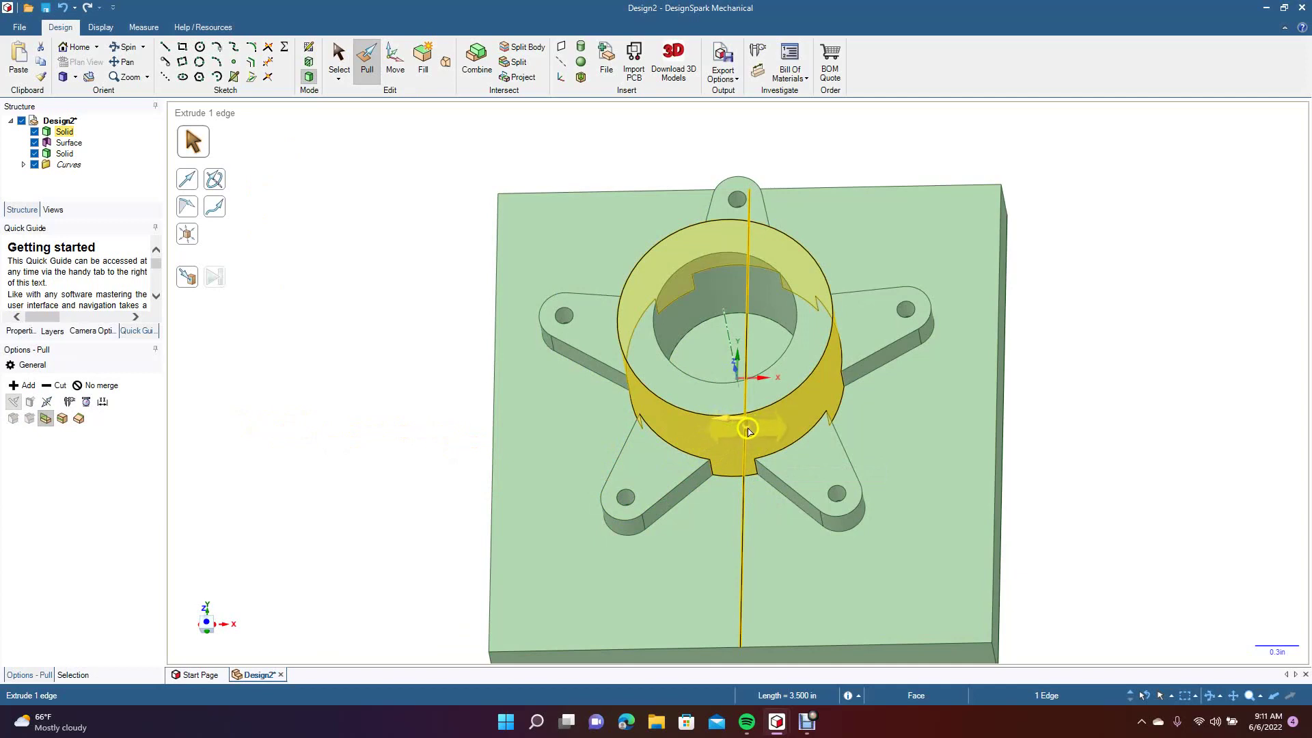
left_click_drag(748, 431, 728, 318)
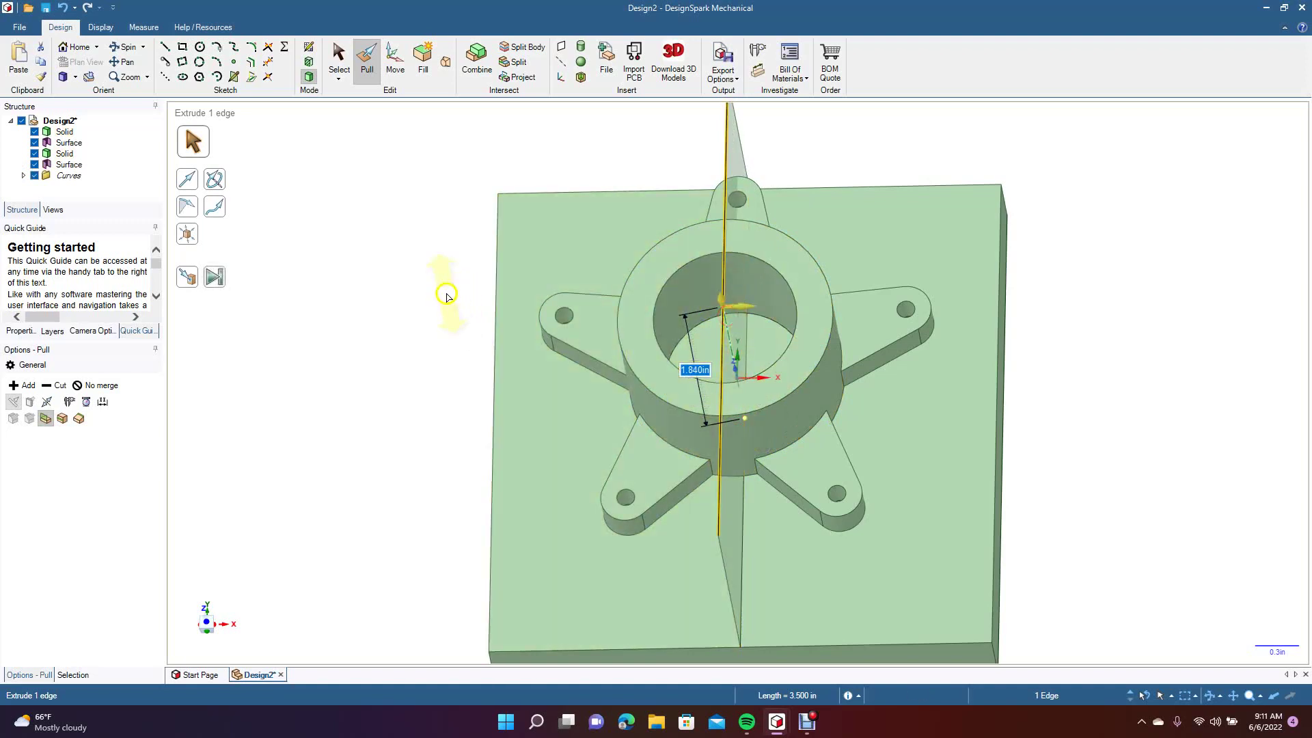